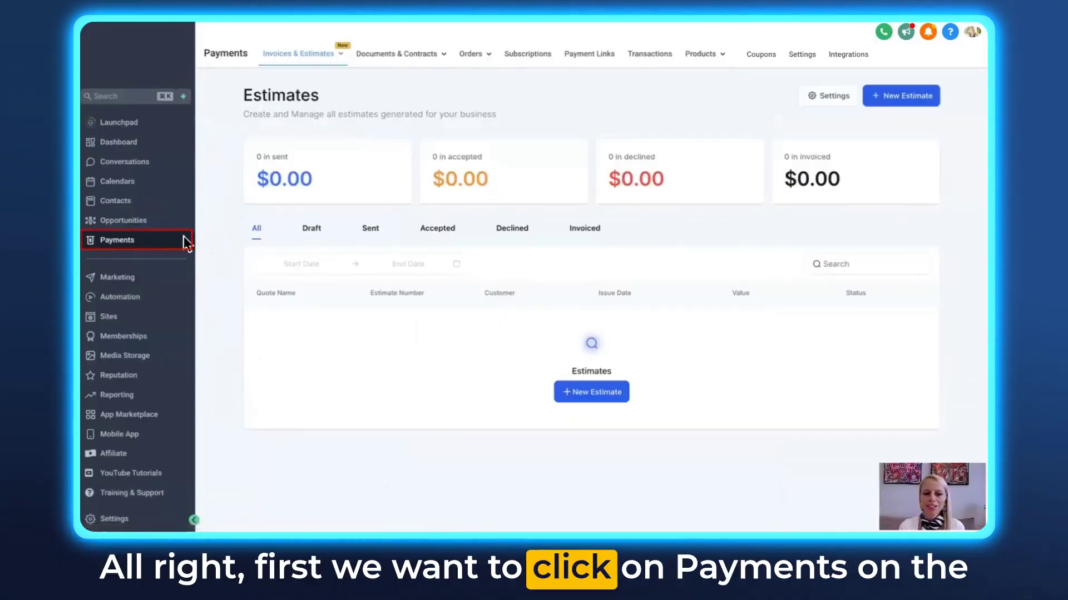
# - Go to Payments > Estimates and start a new estimate
pyautogui.moveTo(341, 53)
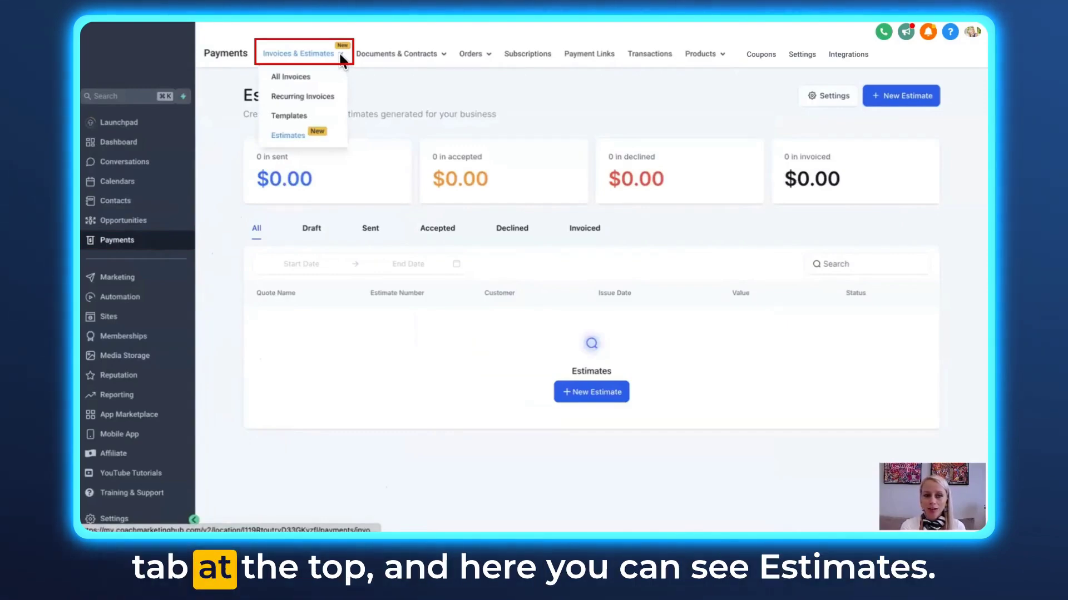
pyautogui.click(290, 136)
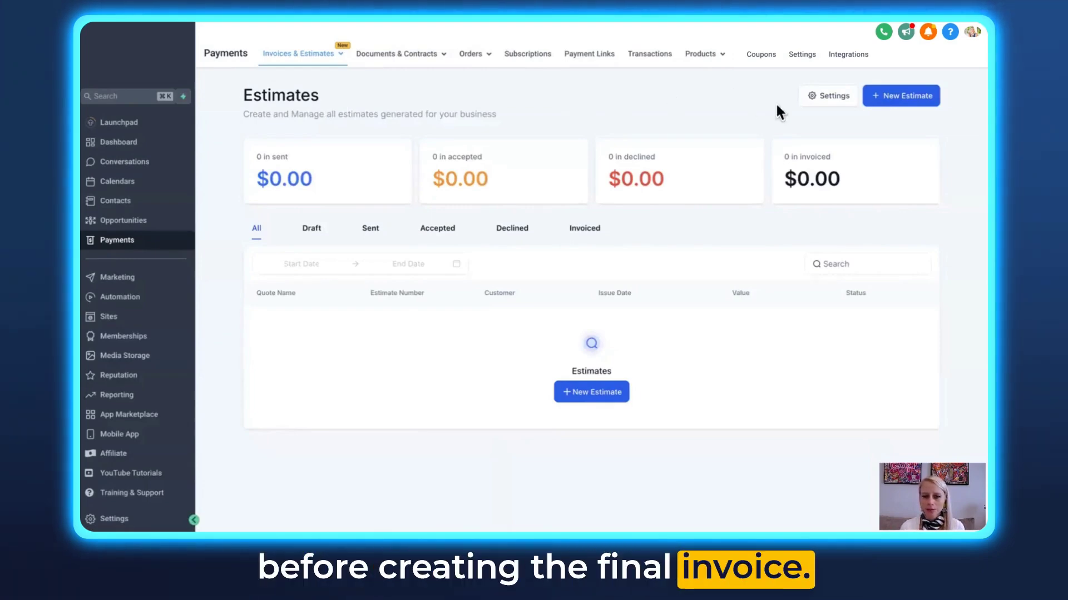
pyautogui.click(898, 100)
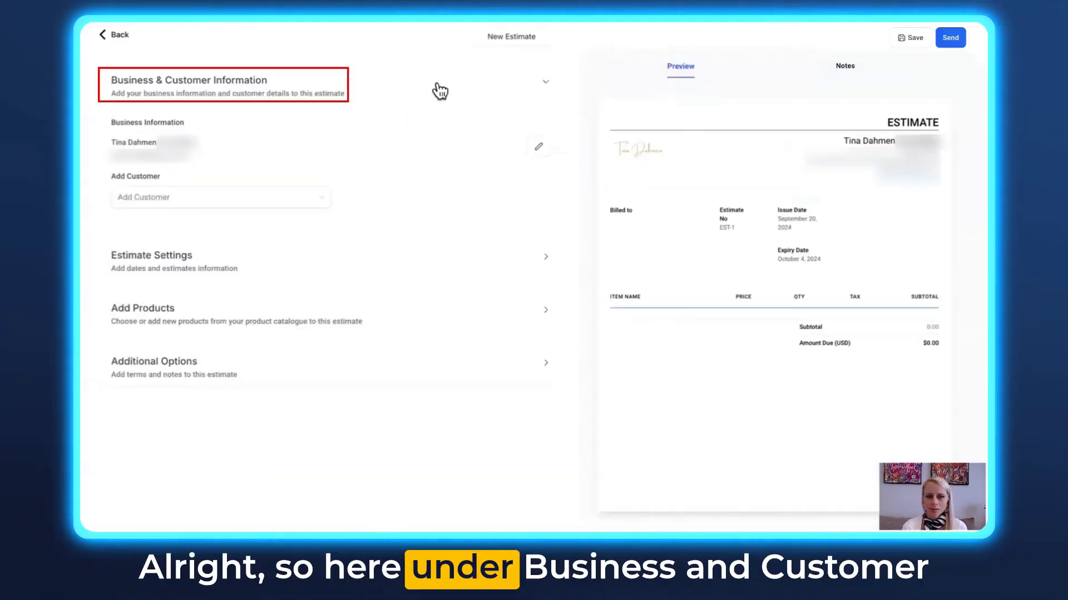
# - Choose the demo contact as the estimate's customer from the Add Customer list
pyautogui.click(322, 206)
pyautogui.click(167, 251)
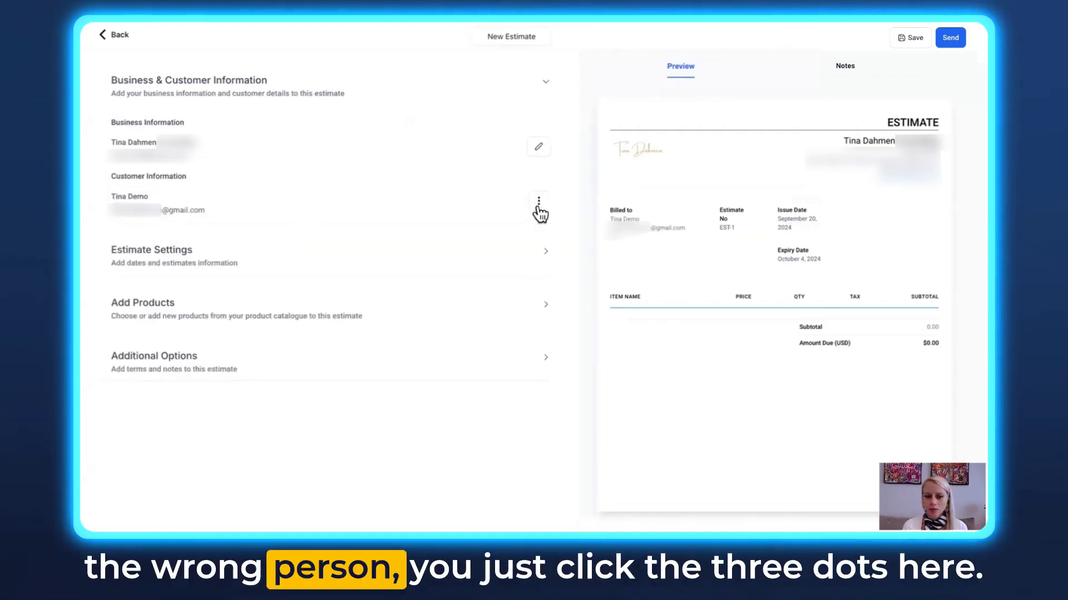
pyautogui.click(539, 203)
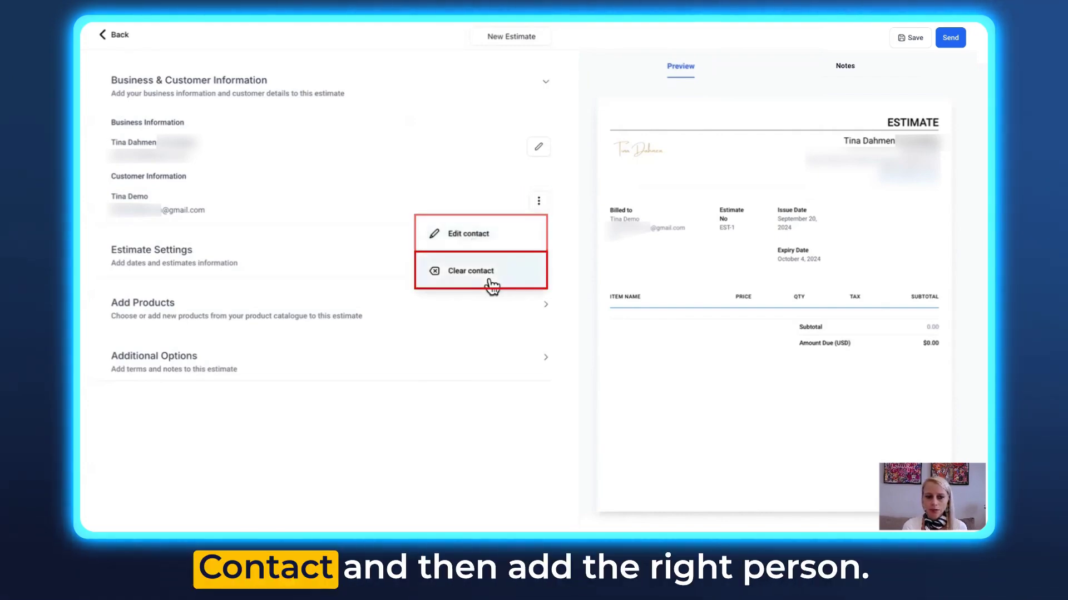
# - Edit and save the Business Information details shown on estimate EST-1
pyautogui.click(539, 149)
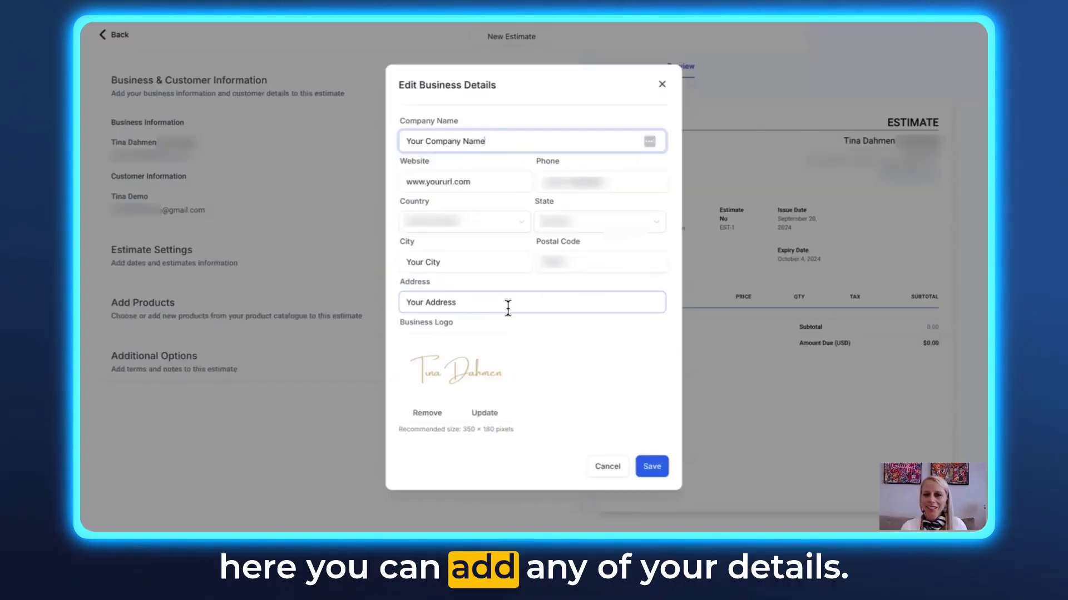
pyautogui.click(654, 474)
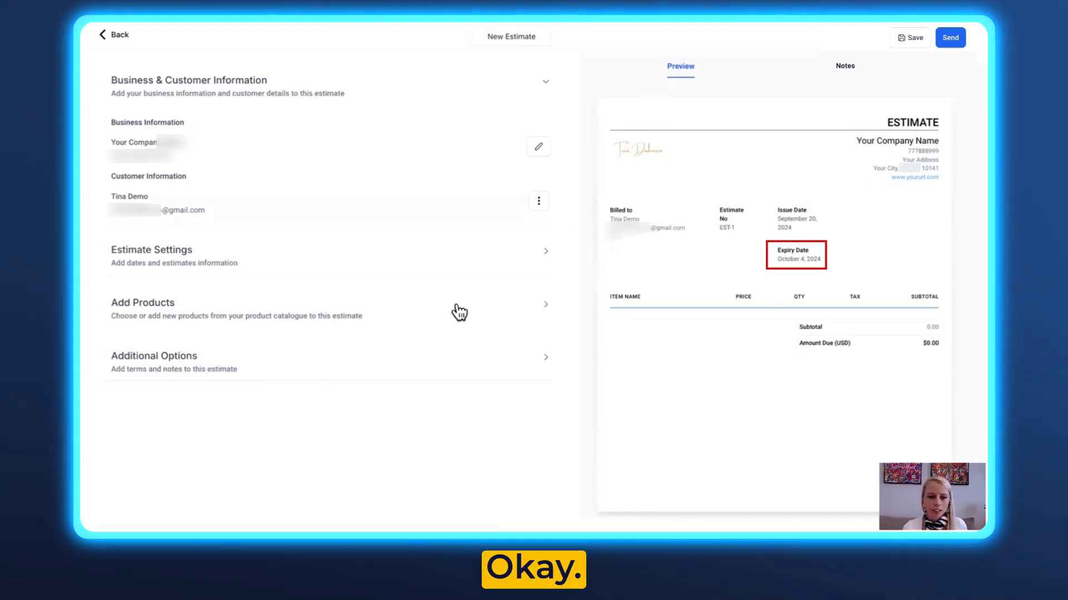
pyautogui.scroll(-1, 506, 278)
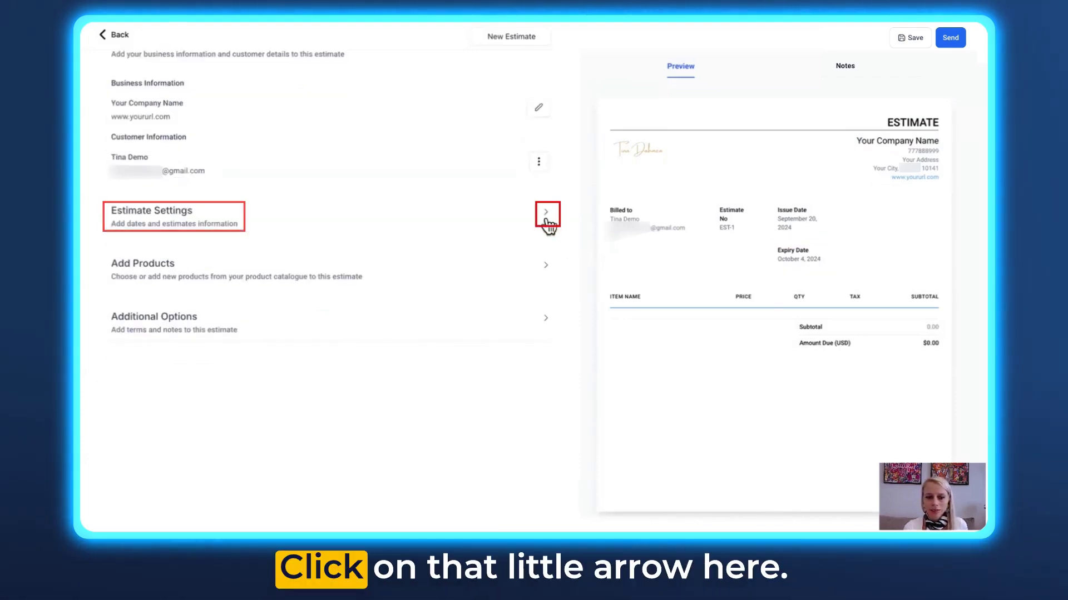
# - Set the estimate's expiry date to 2024-09-21 and expand Add Products
pyautogui.click(547, 215)
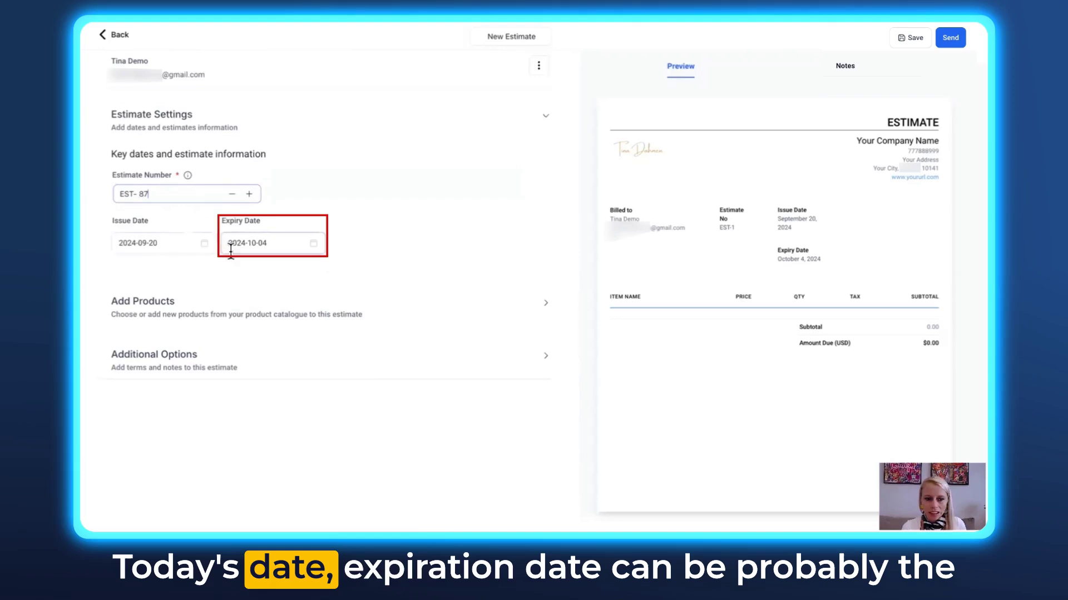
pyautogui.click(256, 250)
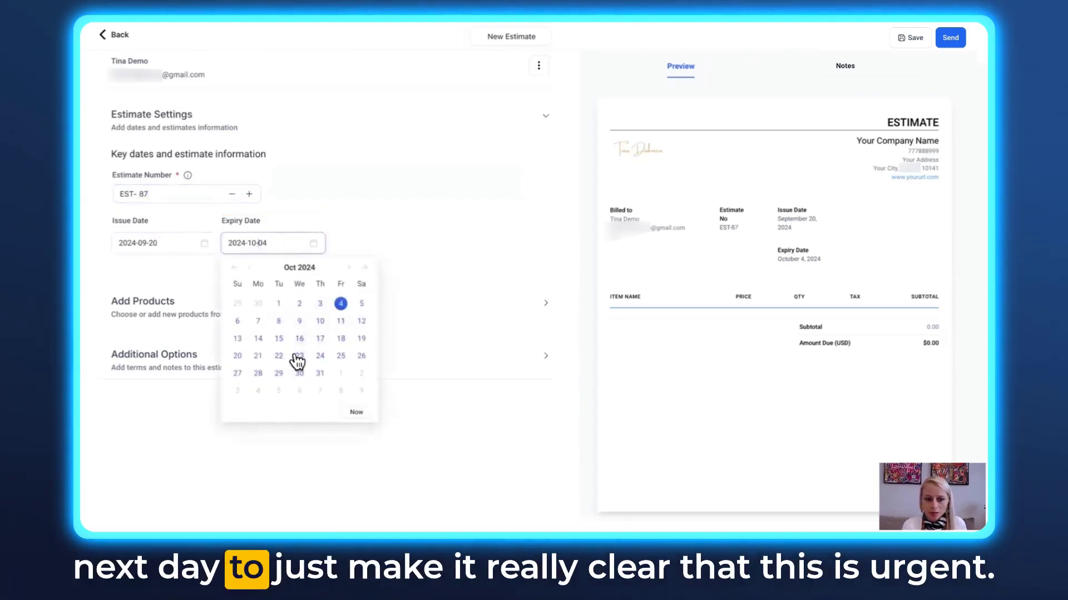
pyautogui.click(258, 356)
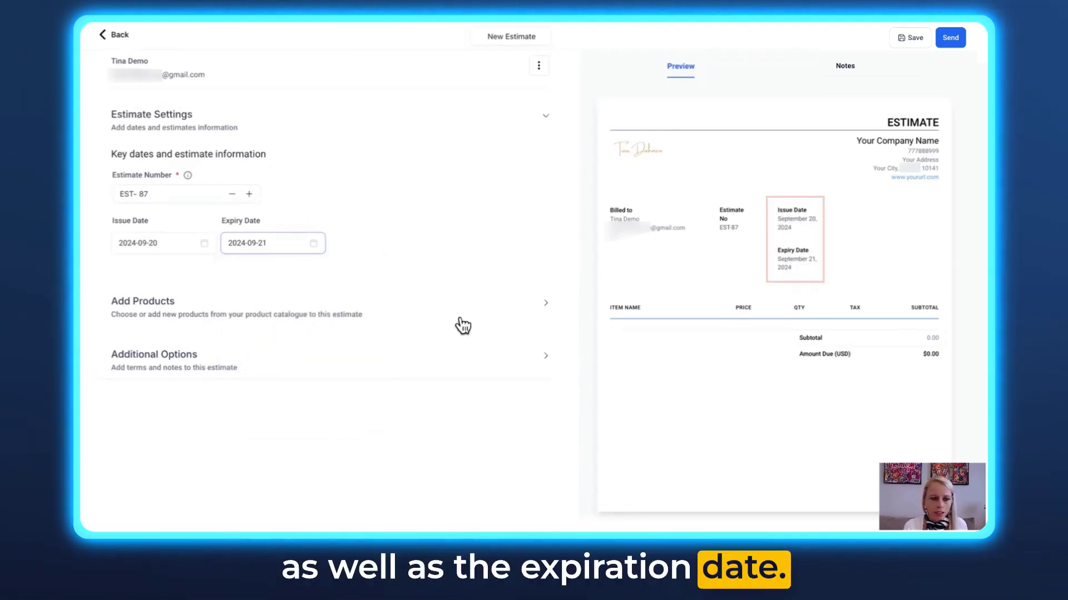
pyautogui.click(546, 304)
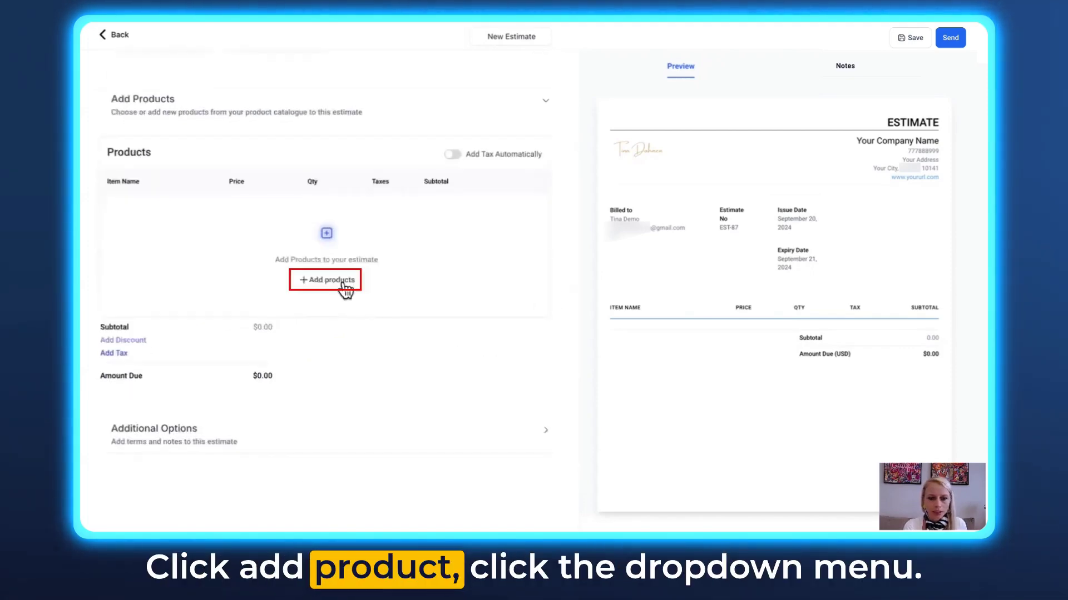
# - Make Demo Subscription, $1.00 × 1, the estimate's only product line
pyautogui.click(346, 296)
pyautogui.click(178, 215)
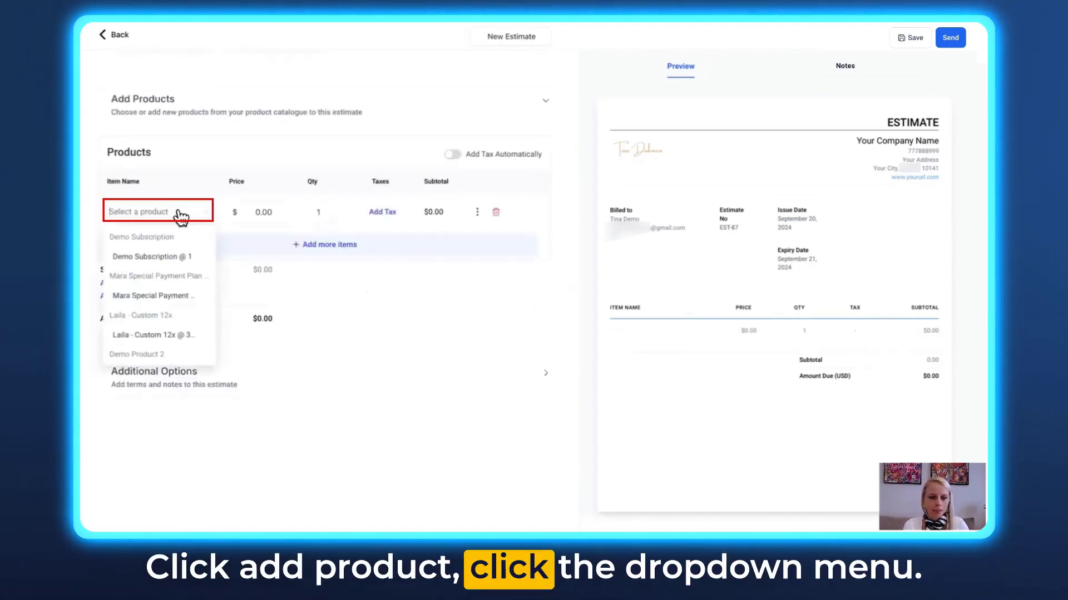
pyautogui.click(162, 259)
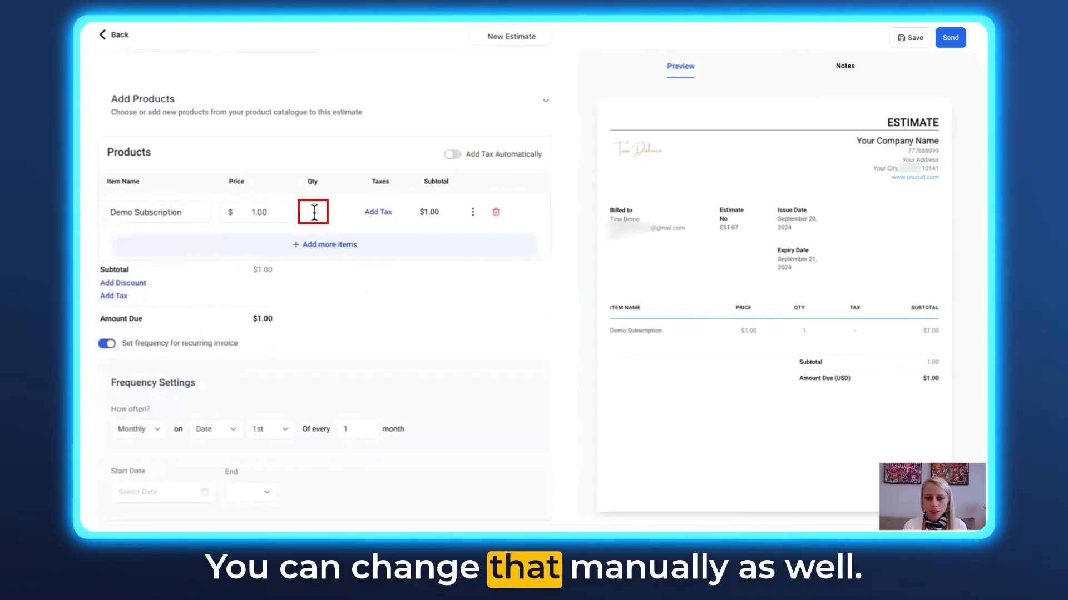
pyautogui.click(496, 212)
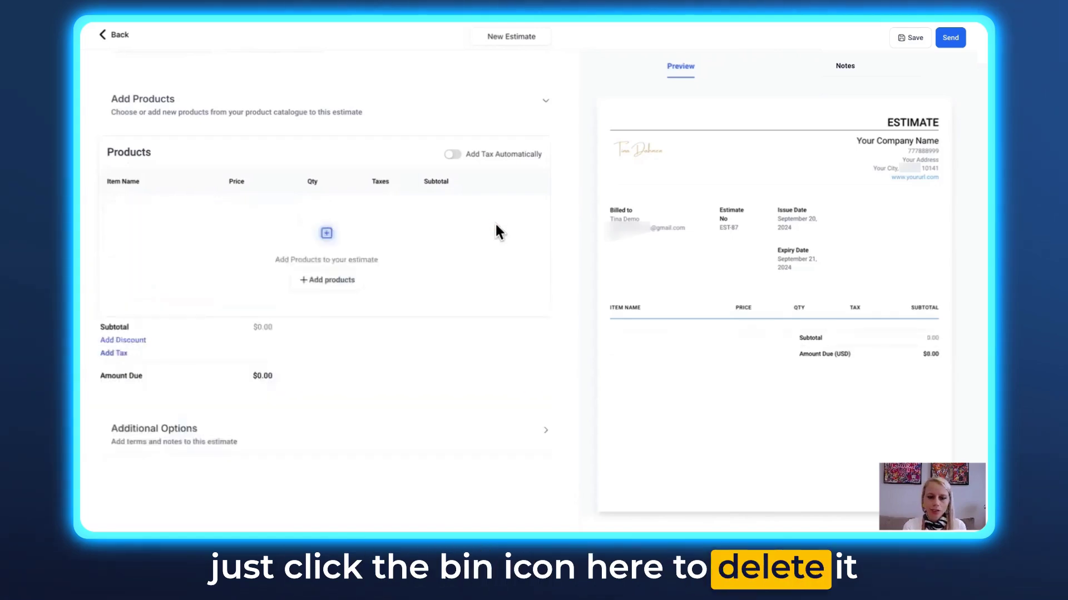
pyautogui.click(327, 280)
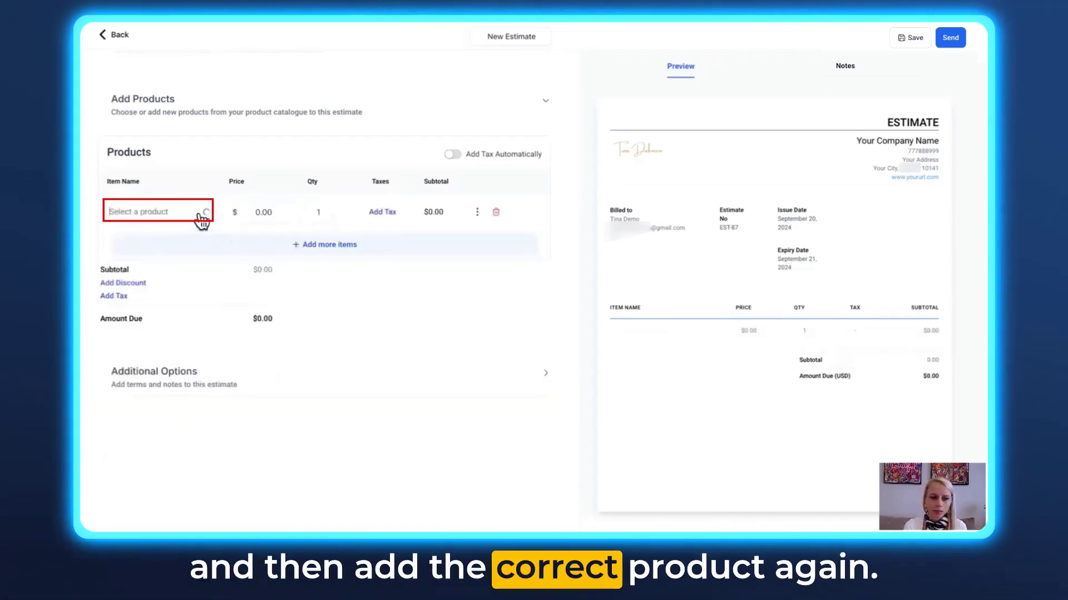
pyautogui.click(184, 257)
pyautogui.click(473, 214)
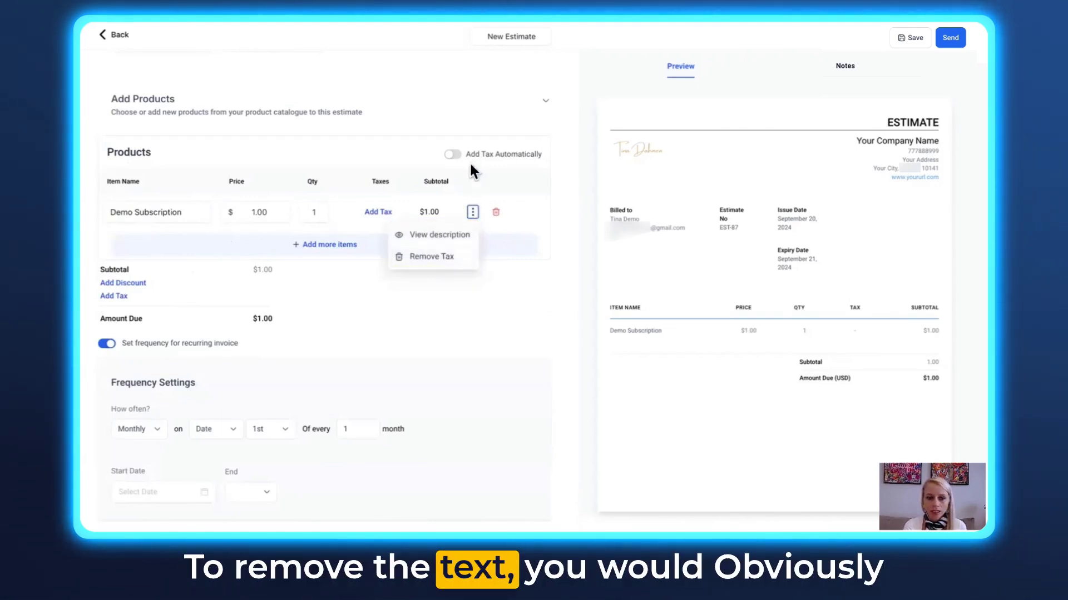
# - Leave the Demo Subscription line untaxed, with Add Tax Automatically switched off
pyautogui.click(382, 225)
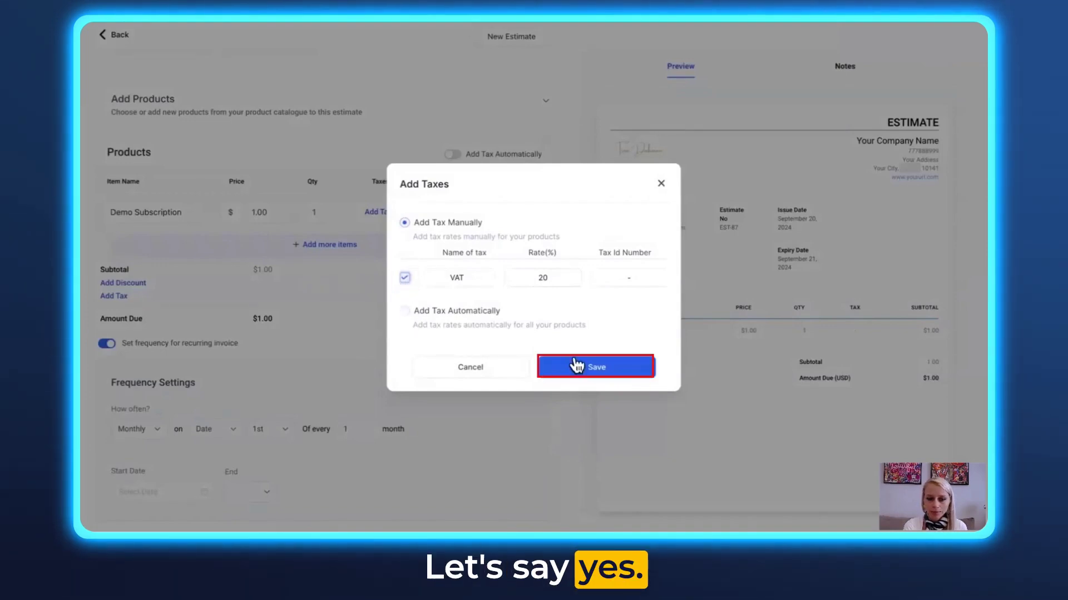
pyautogui.click(404, 311)
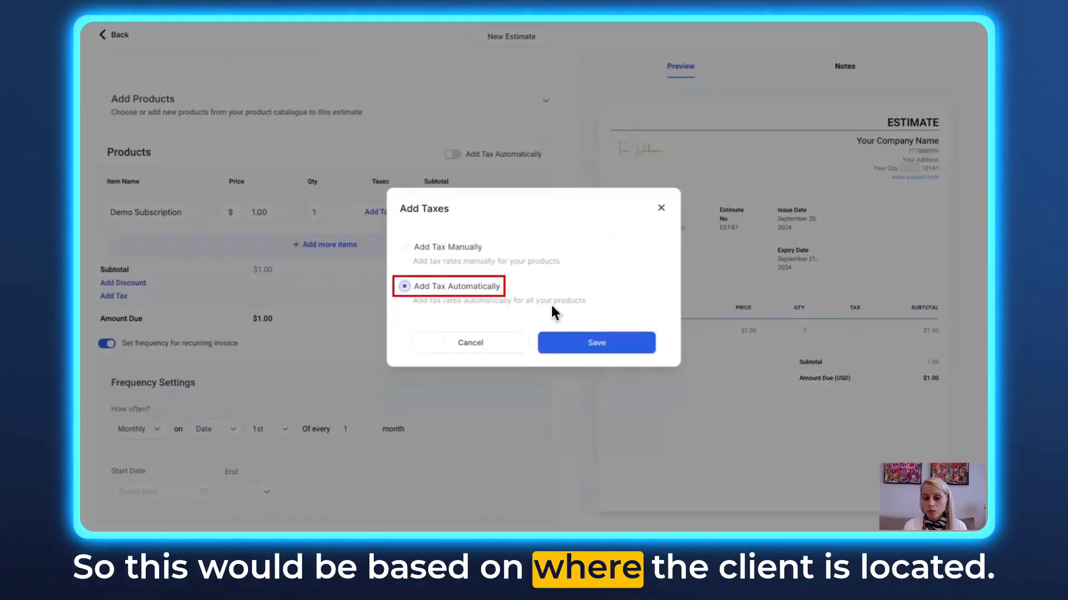
pyautogui.click(404, 248)
pyautogui.click(596, 369)
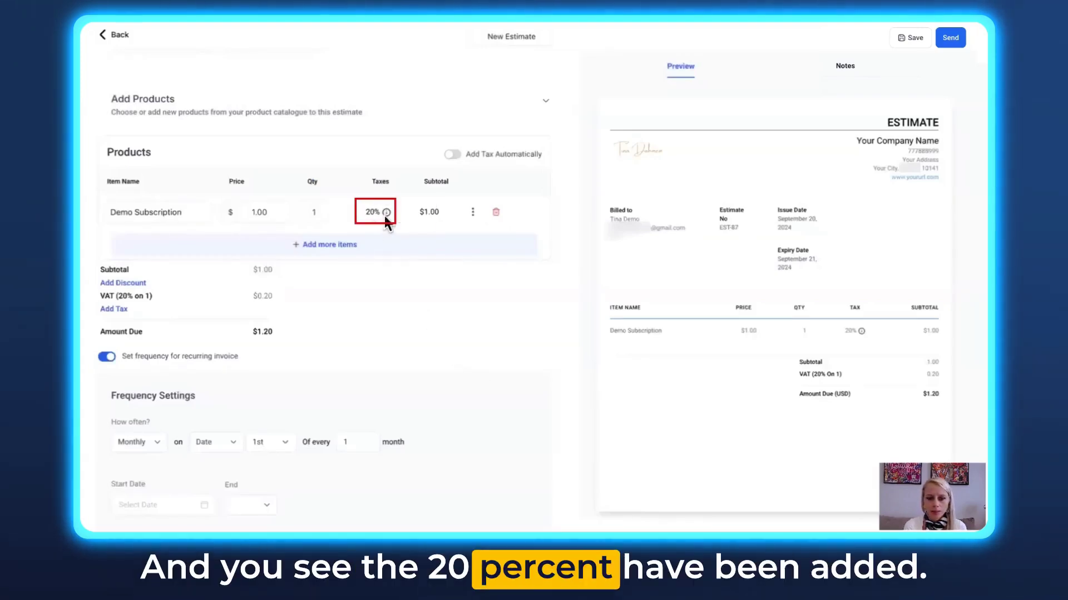
pyautogui.click(437, 212)
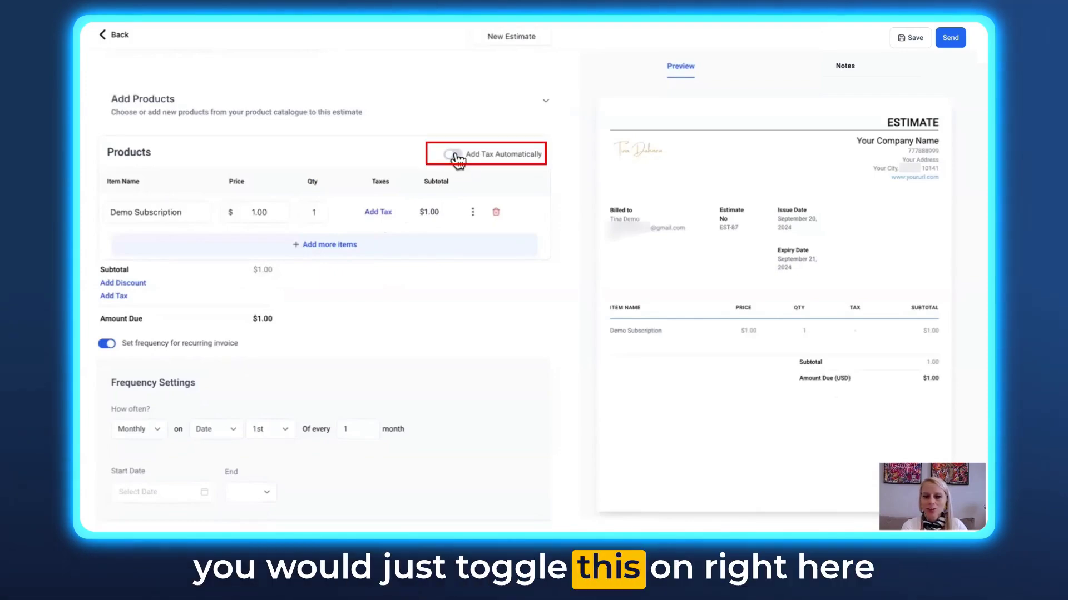
pyautogui.click(453, 155)
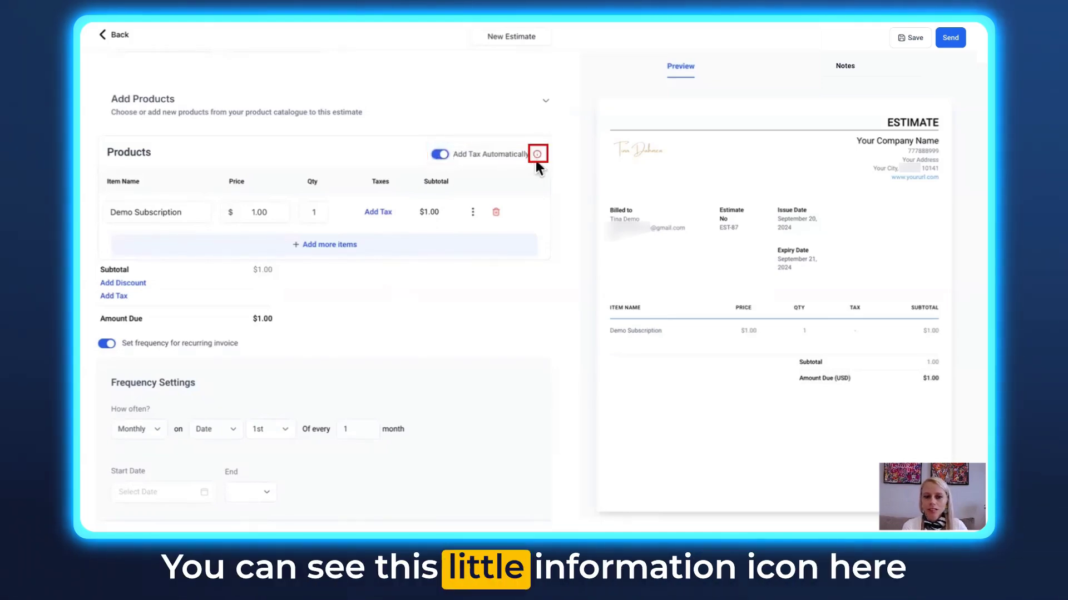
pyautogui.moveTo(537, 157)
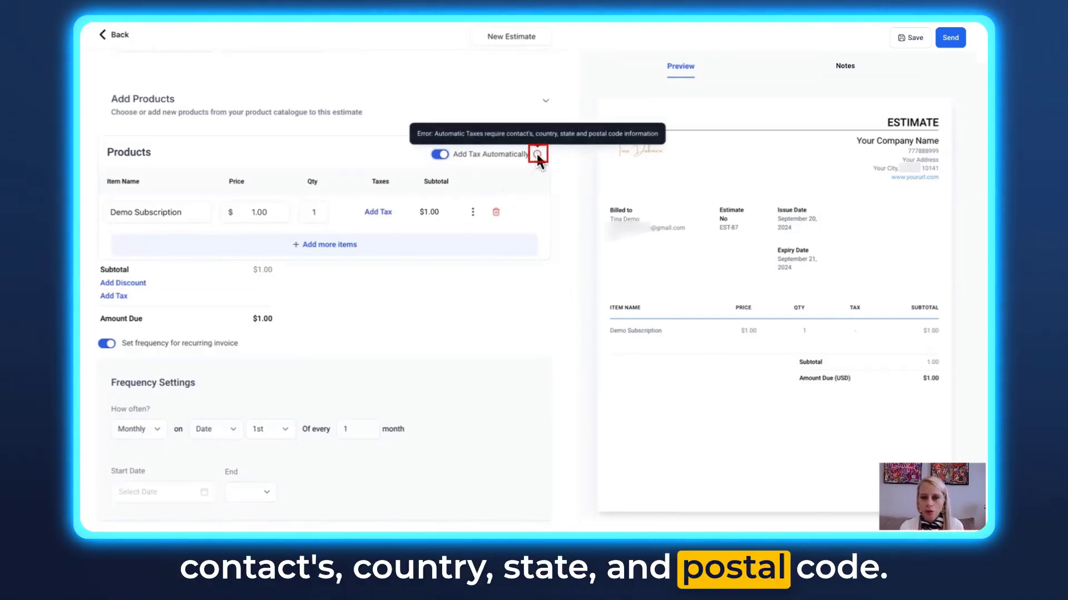
pyautogui.click(439, 156)
pyautogui.scroll(-1, 389, 157)
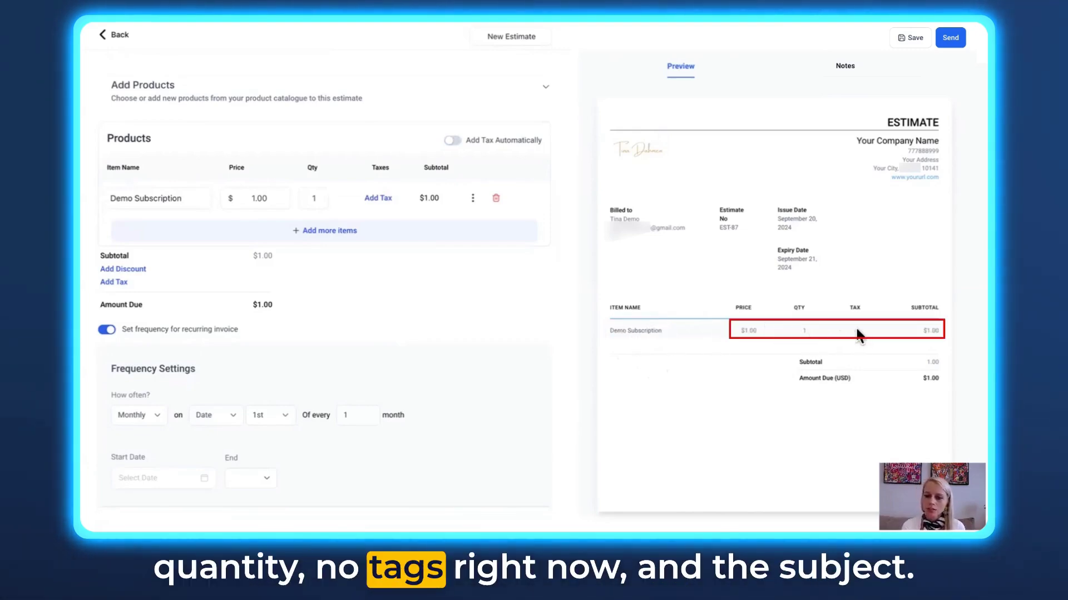
# - Keep the recurrence Monthly with a start date of 20 September 2024
pyautogui.scroll(-3, 179, 209)
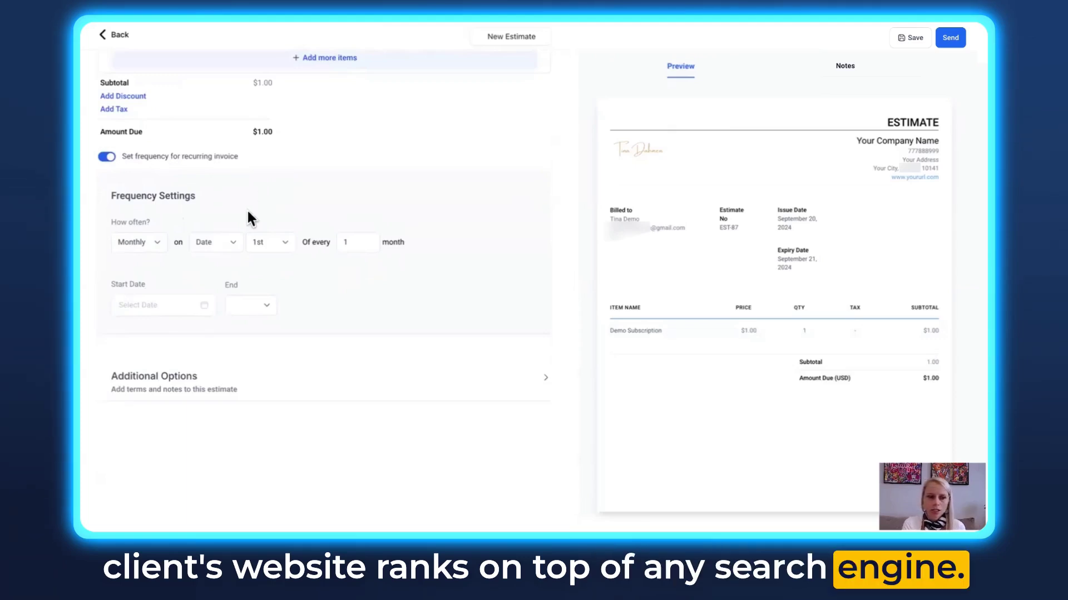
pyautogui.click(154, 244)
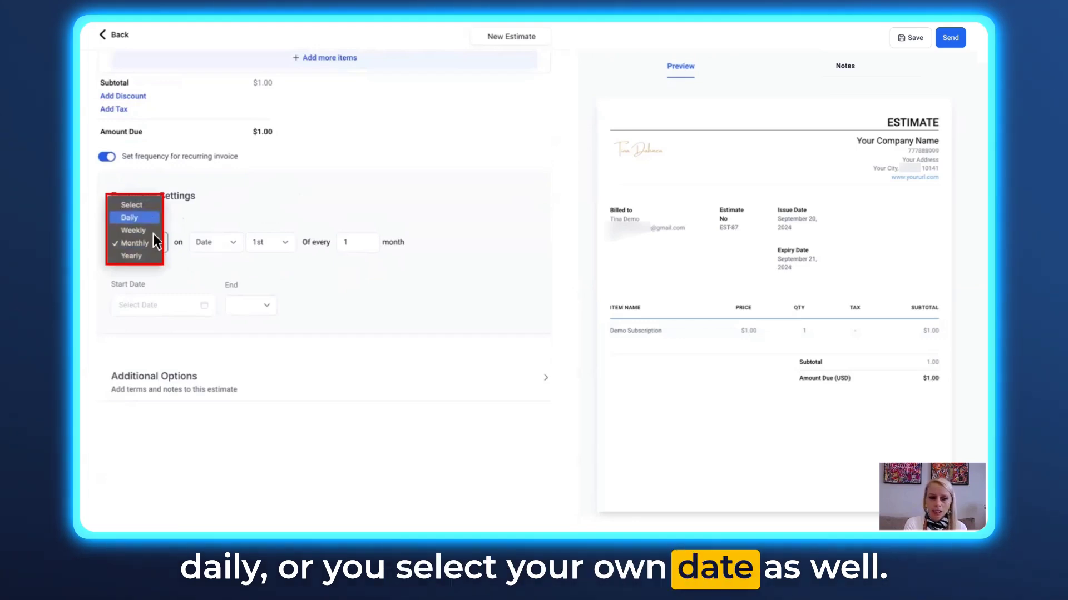
pyautogui.click(217, 257)
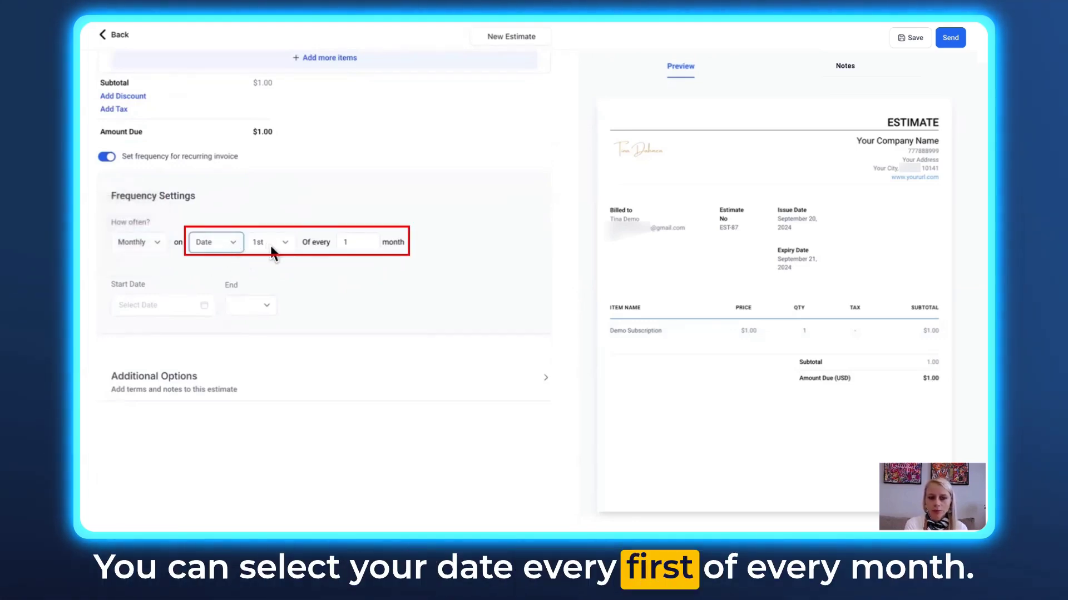
pyautogui.scroll(-1, 381, 294)
pyautogui.click(144, 268)
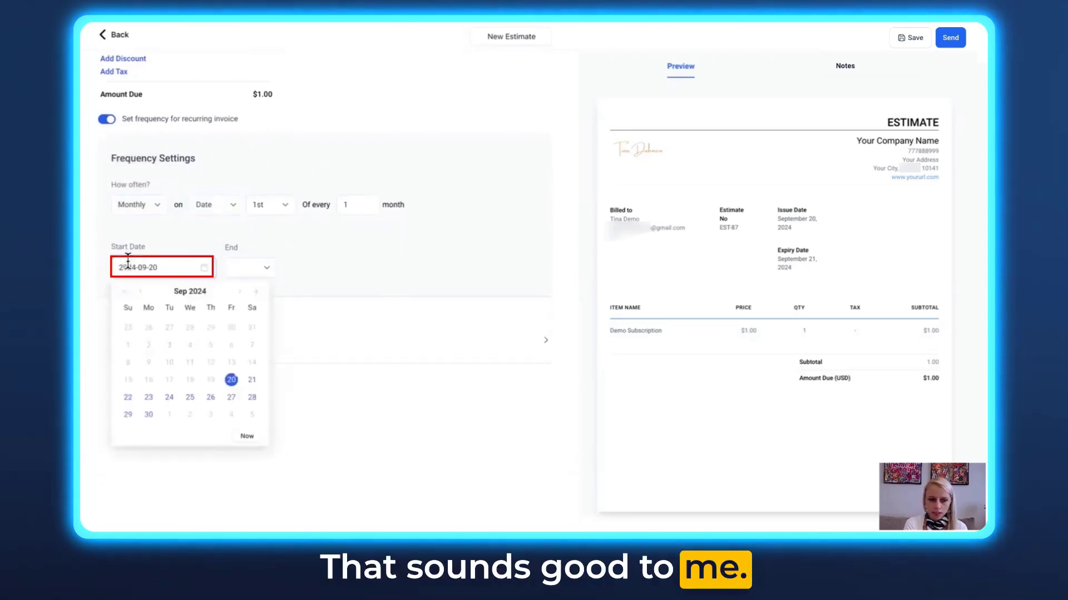
pyautogui.click(232, 381)
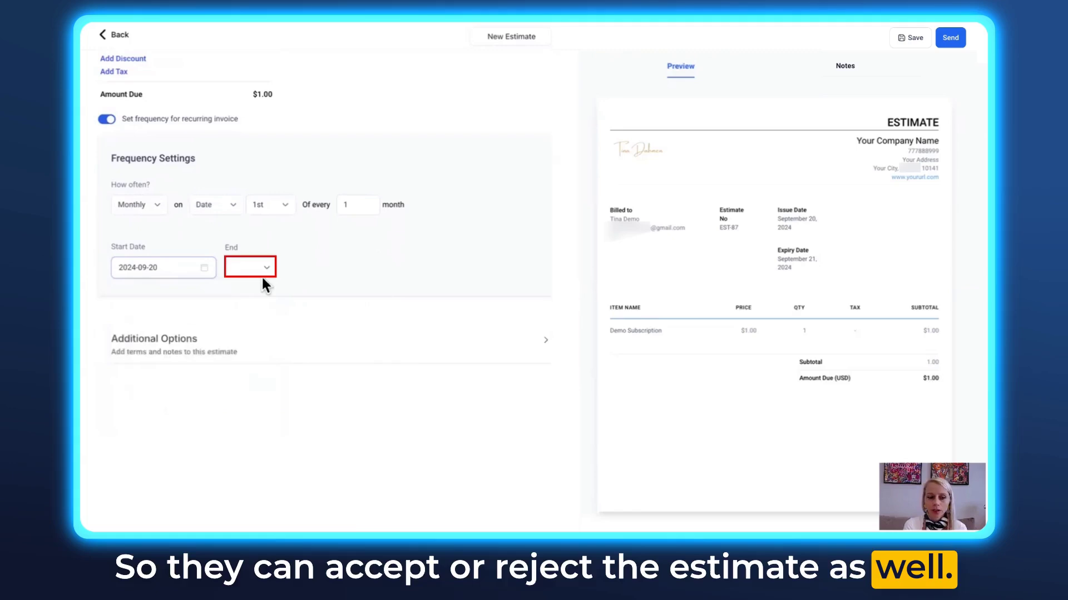
# - Set the recurrence end to Never and expand Additional Options
pyautogui.click(264, 275)
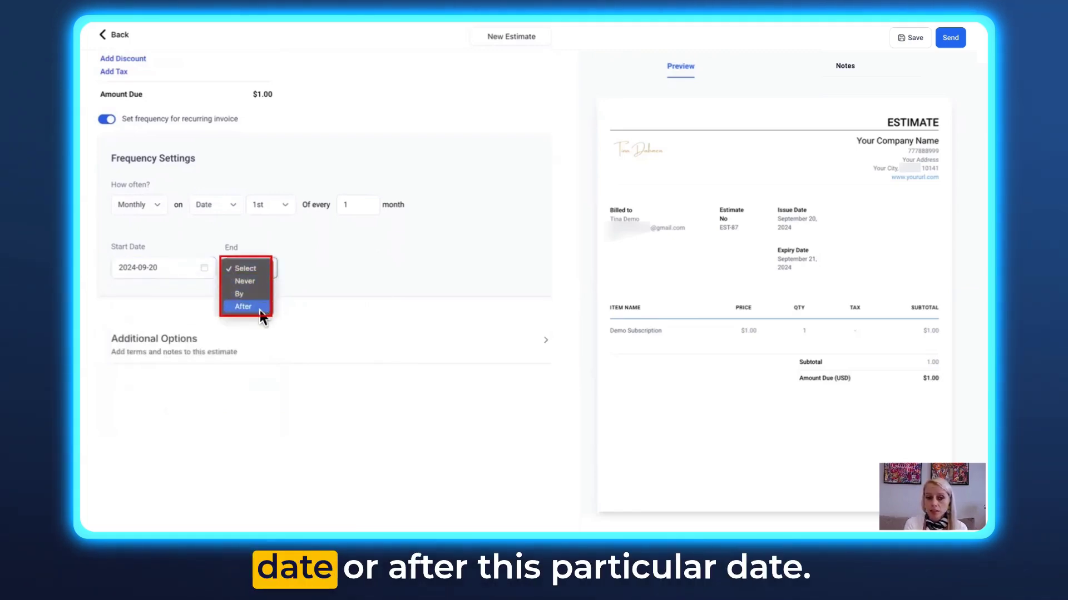
pyautogui.click(259, 280)
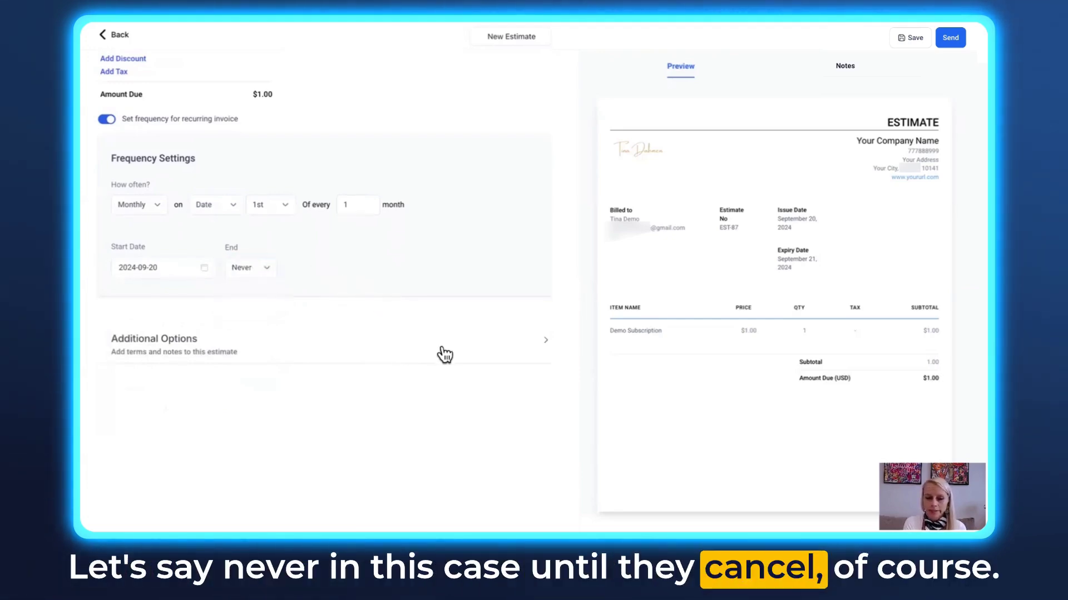
pyautogui.scroll(-1, 541, 350)
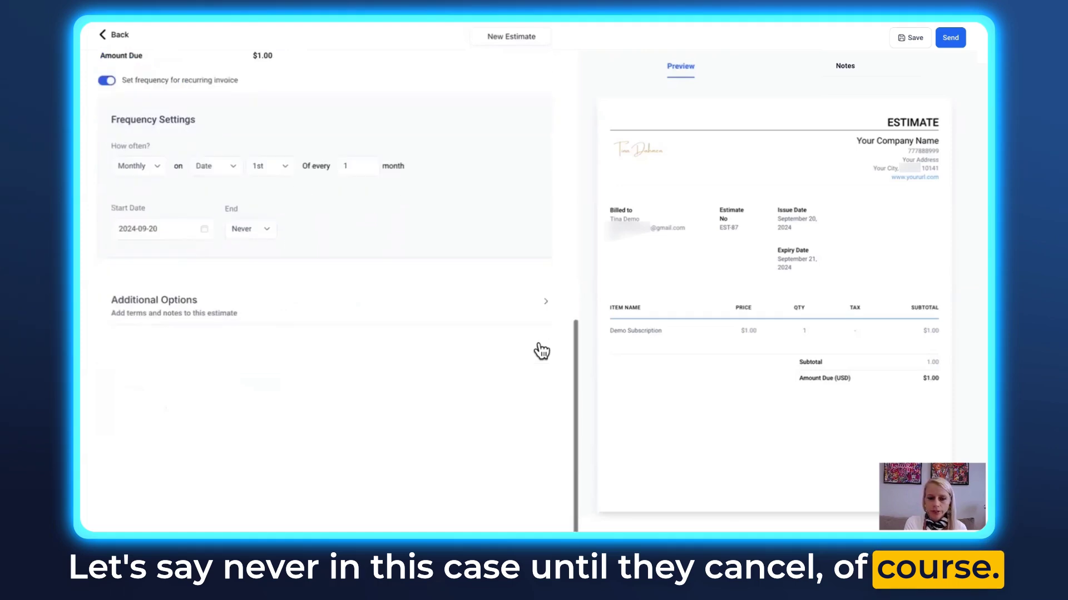
pyautogui.click(546, 300)
pyautogui.scroll(-1, 503, 359)
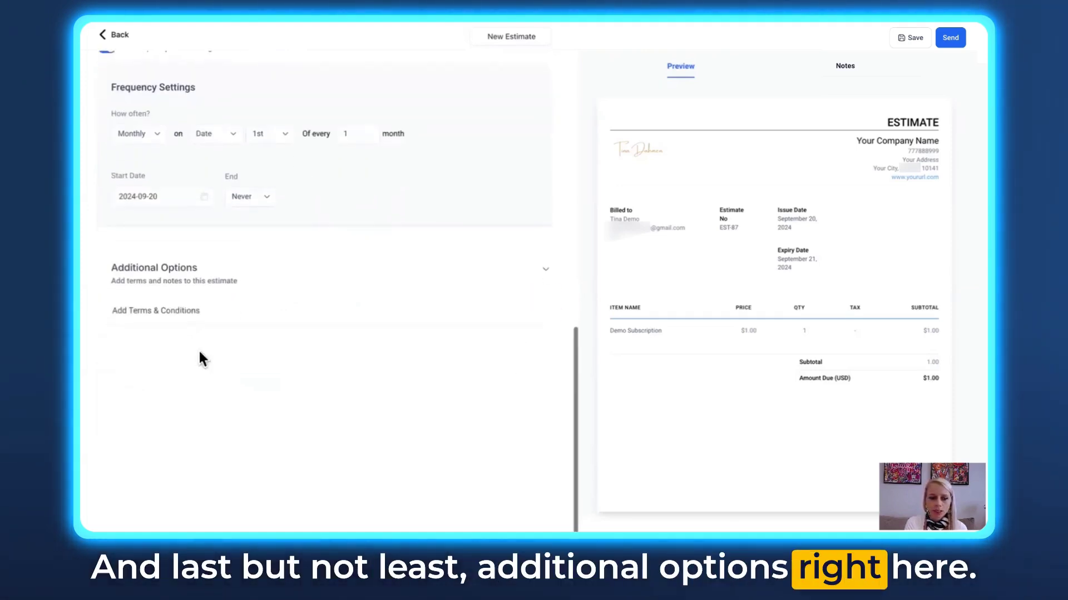
pyautogui.click(103, 312)
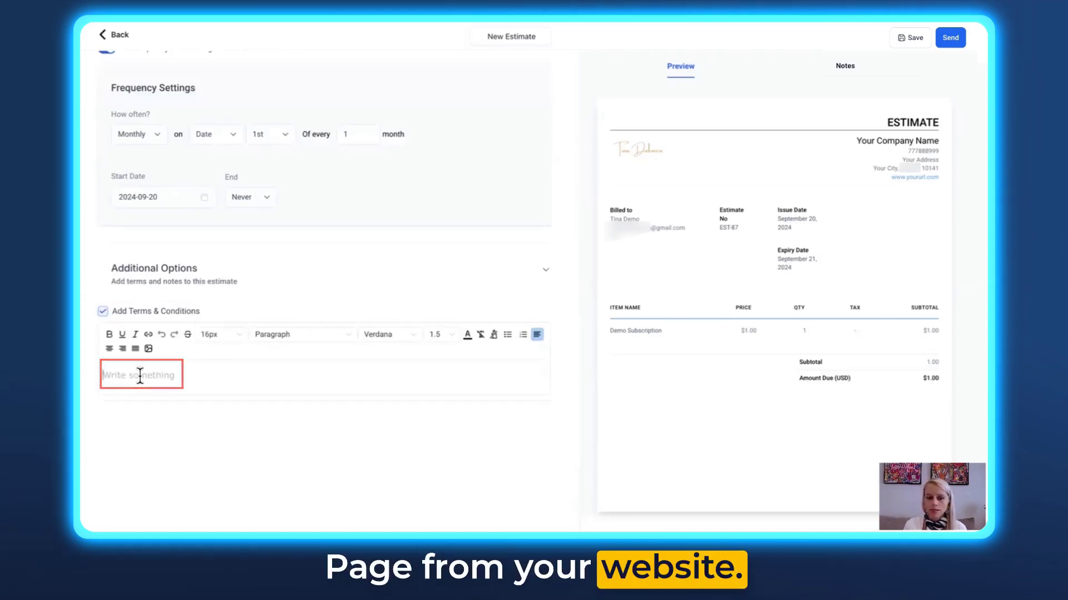
pyautogui.write('www.termsandcondition.com')
pyautogui.scroll(-2, 343, 376)
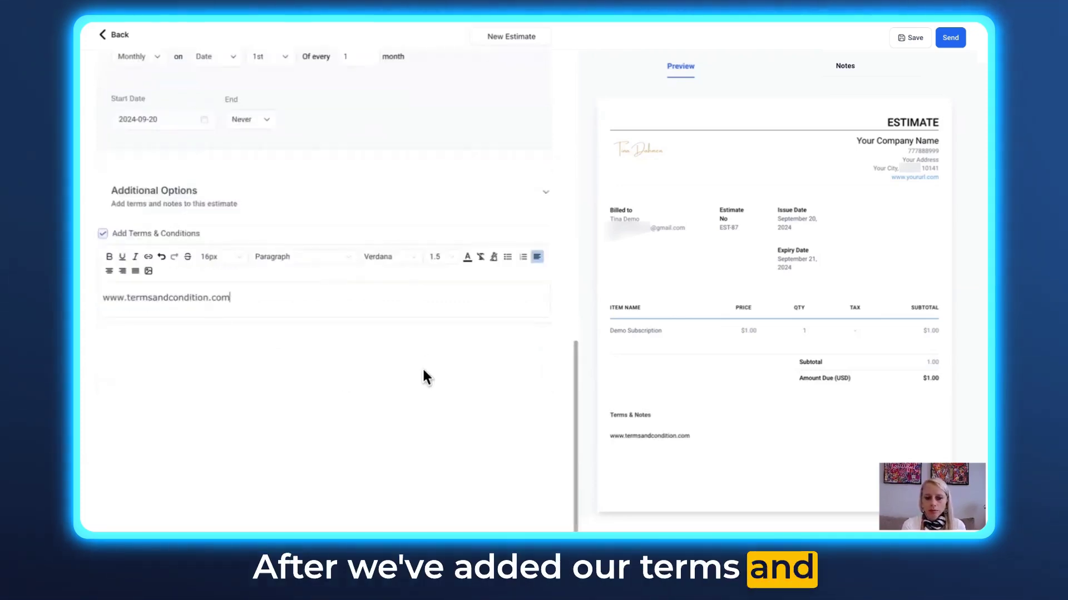
pyautogui.scroll(4, 423, 369)
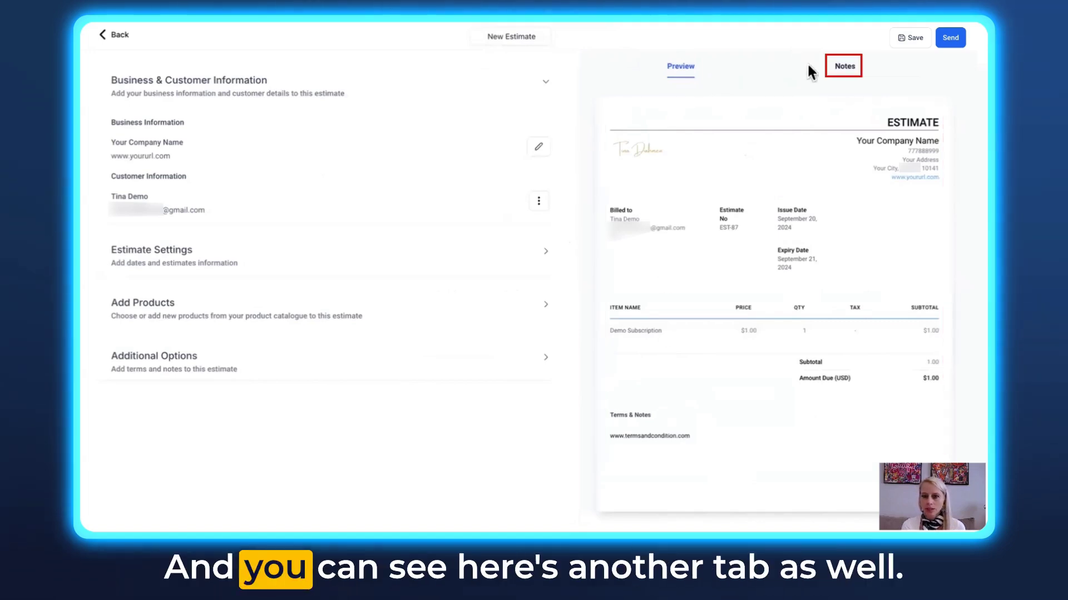
pyautogui.click(847, 70)
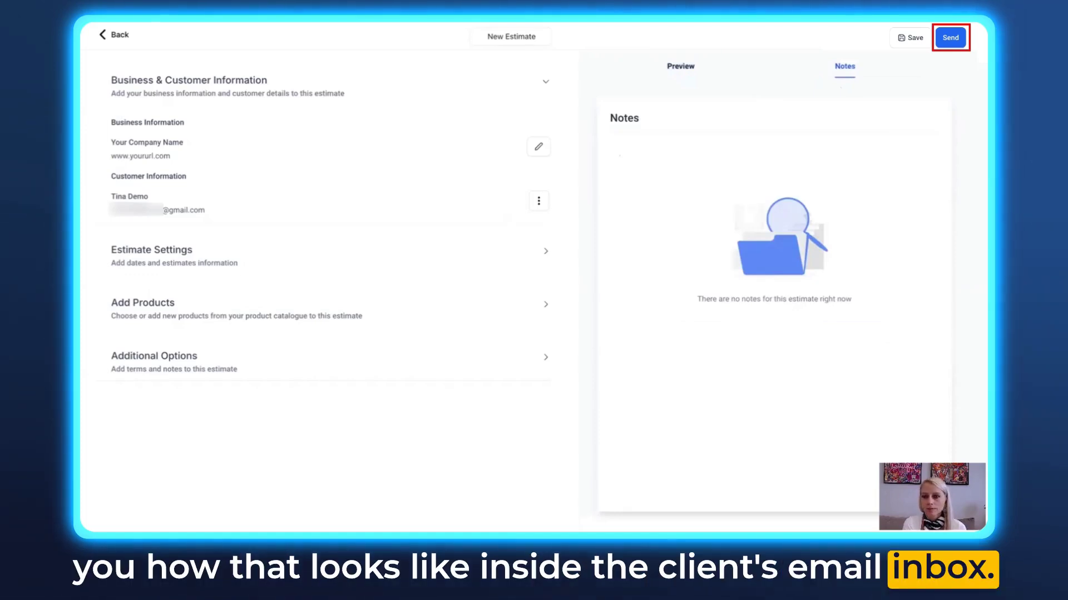
# - Rename the estimate to 'SEO Estimate' and send it by email only in test mode
pyautogui.click(950, 37)
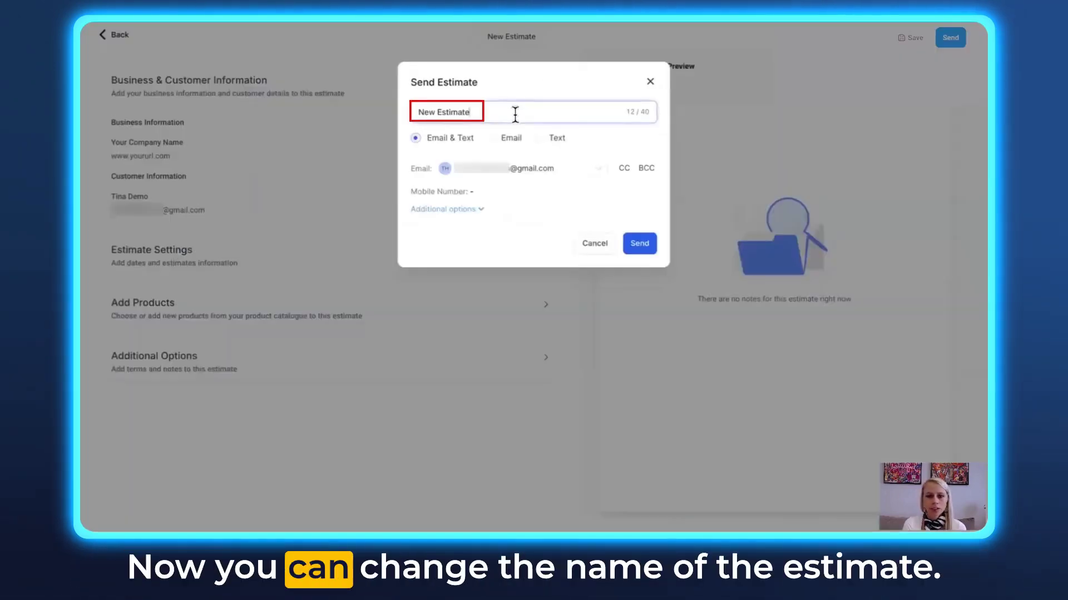
pyautogui.moveTo(493, 112); pyautogui.dragTo(415, 112)
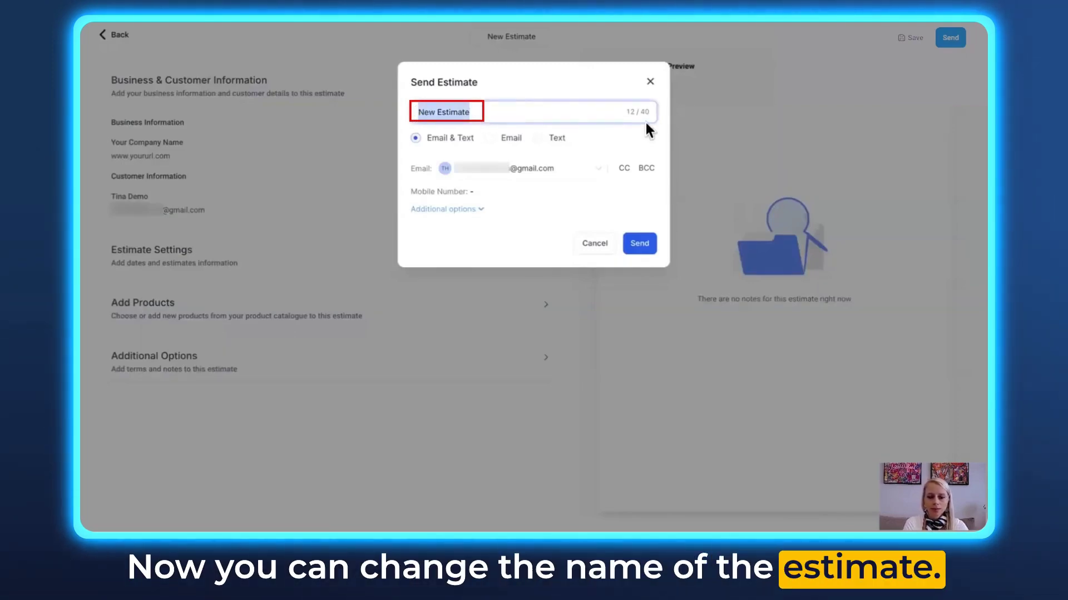
pyautogui.write('SEO Estimate')
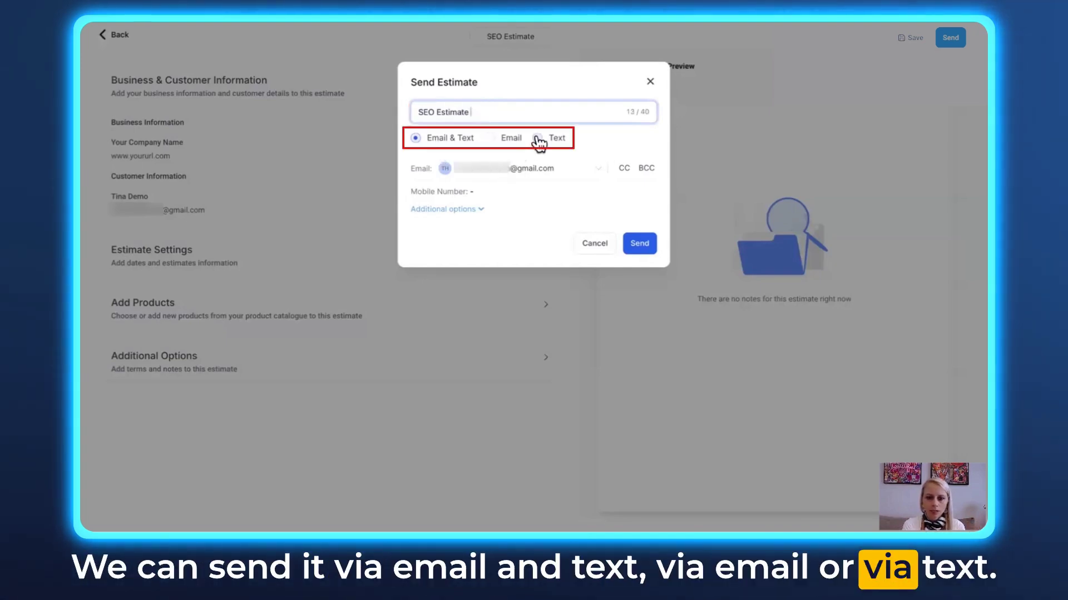
pyautogui.click(490, 138)
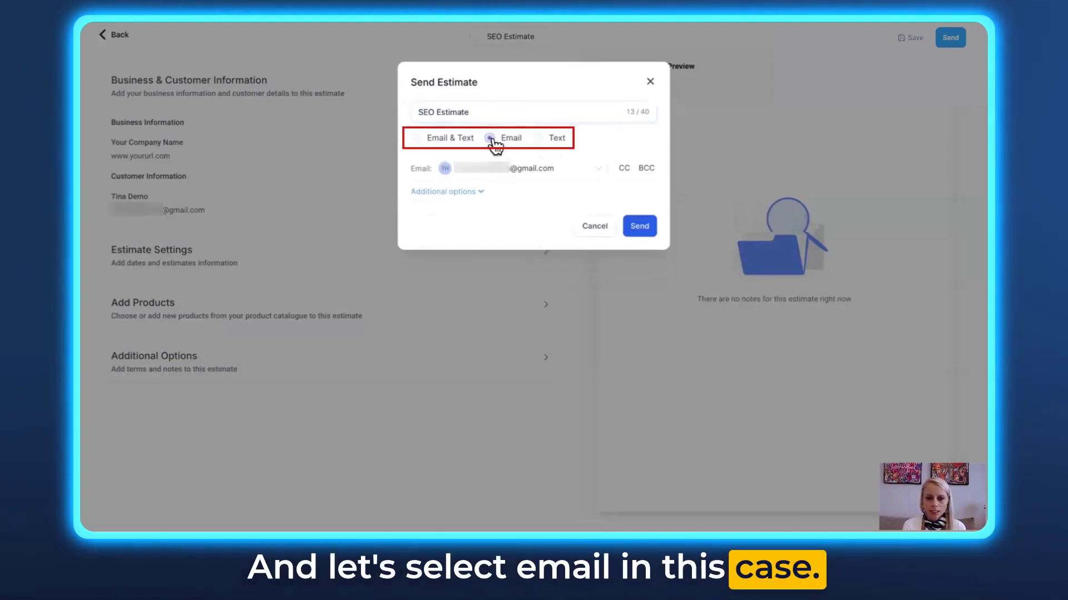
pyautogui.click(482, 192)
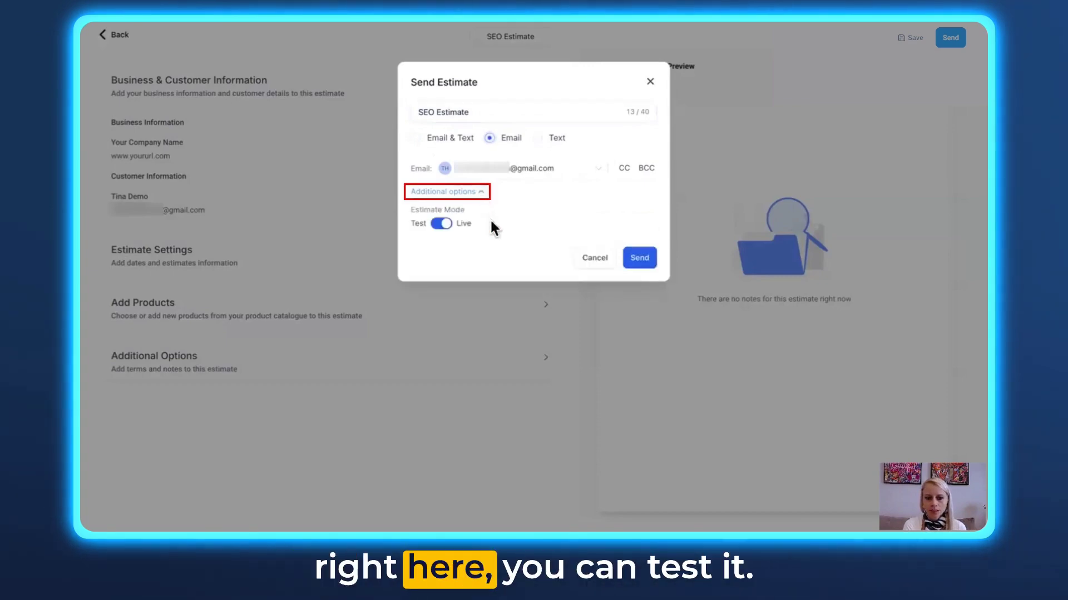
pyautogui.click(442, 224)
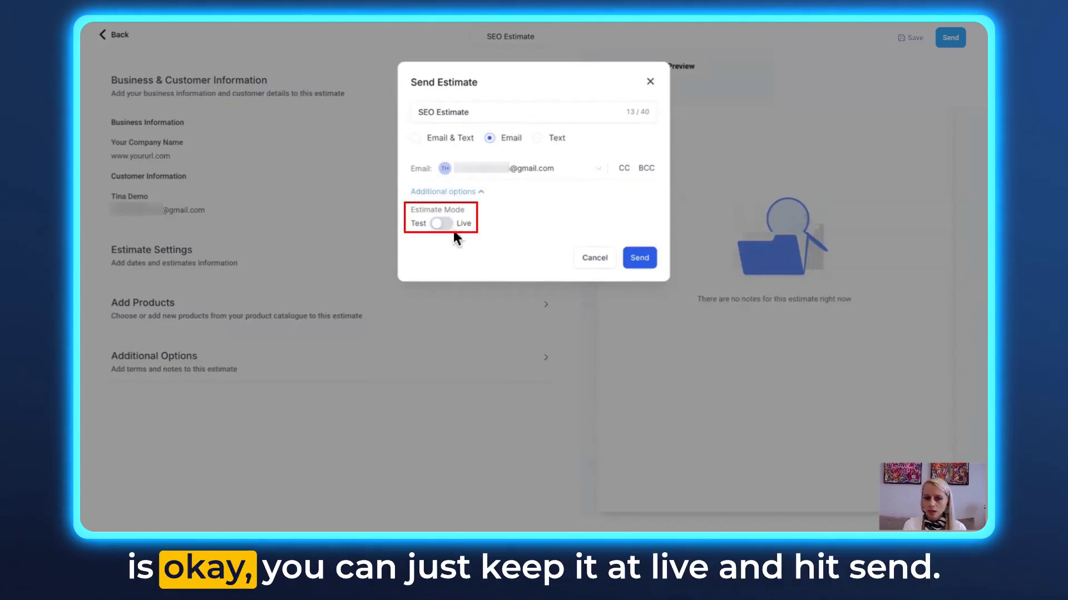
pyautogui.click(652, 264)
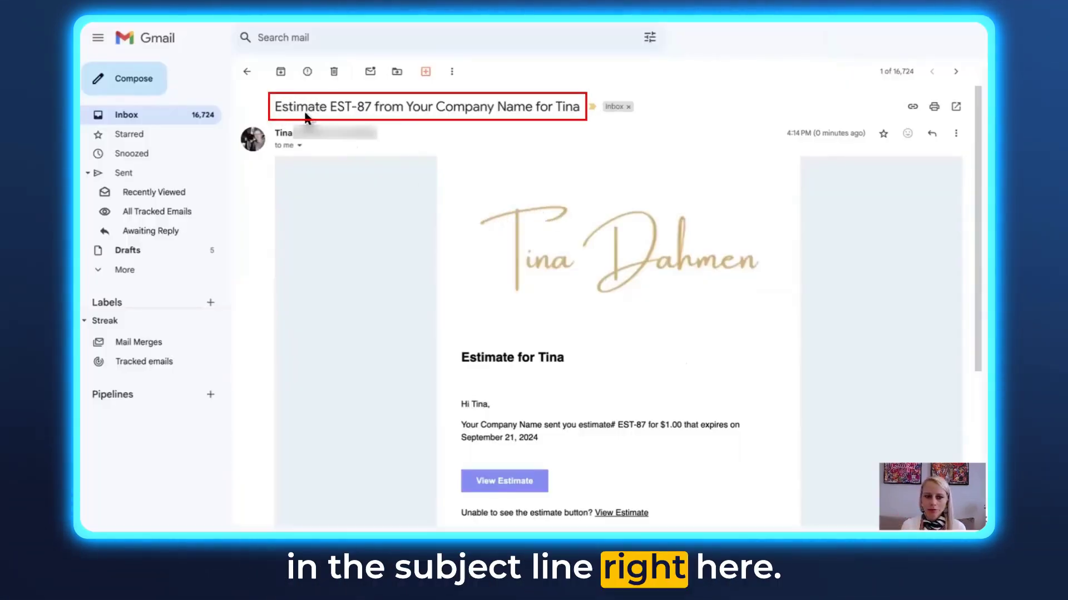
# - Open estimate EST-87 from its Gmail message via View Estimate
pyautogui.scroll(-2, 688, 343)
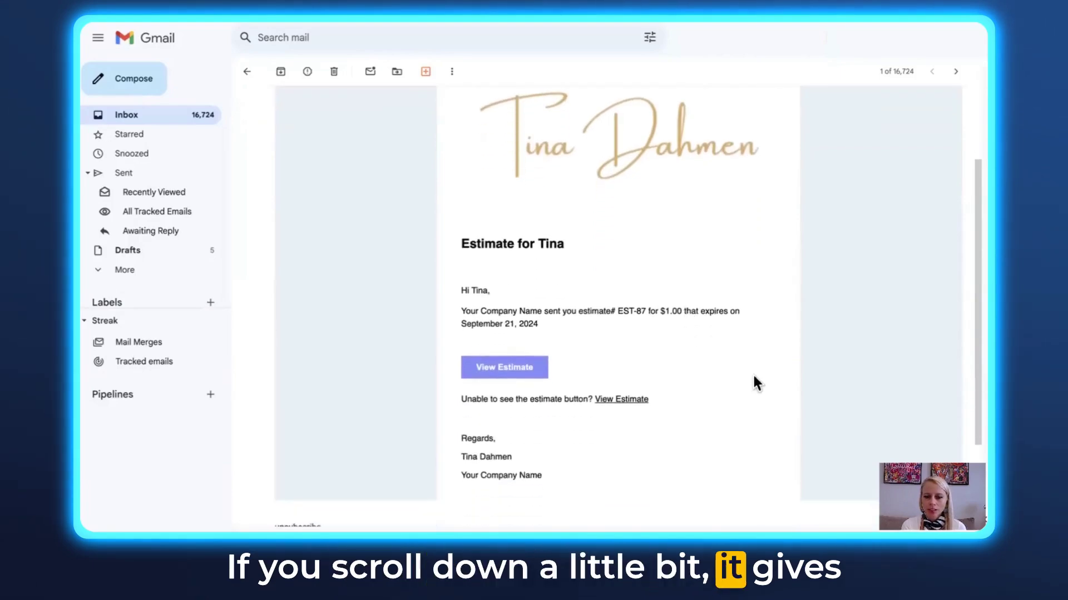
pyautogui.scroll(-1, 753, 376)
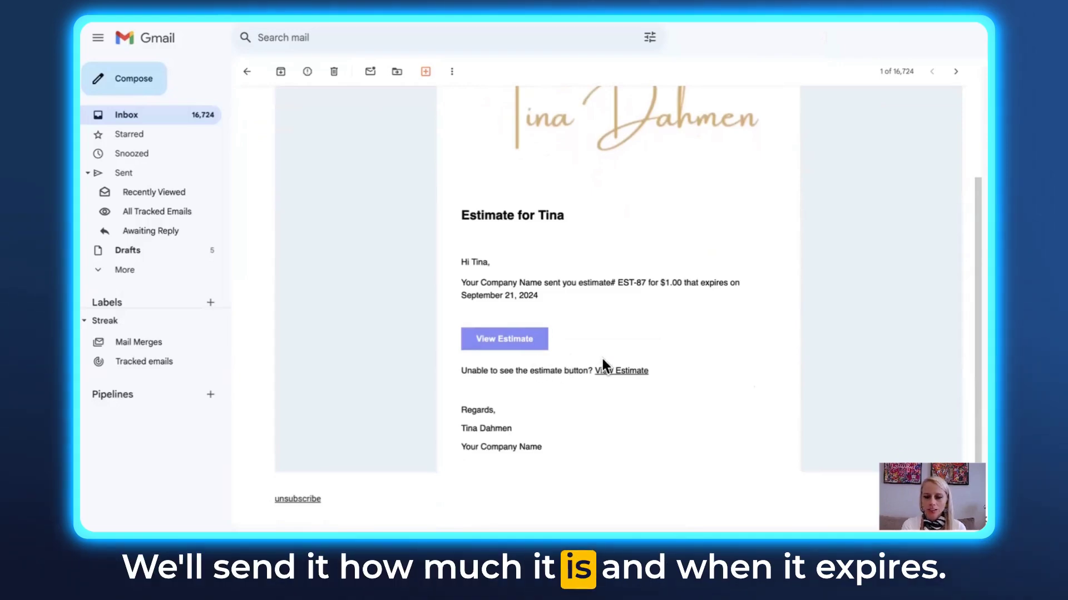
pyautogui.click(502, 344)
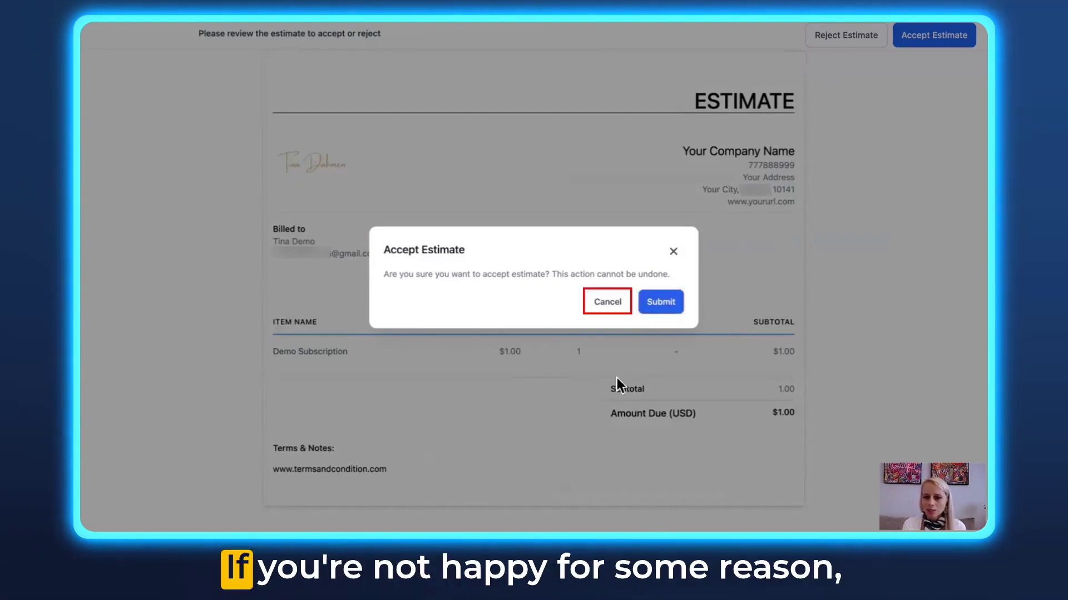
# - Reject estimate EST-87 with the reason 'Price too high' so SEO Estimate shows Declined, $1.00
pyautogui.click(606, 303)
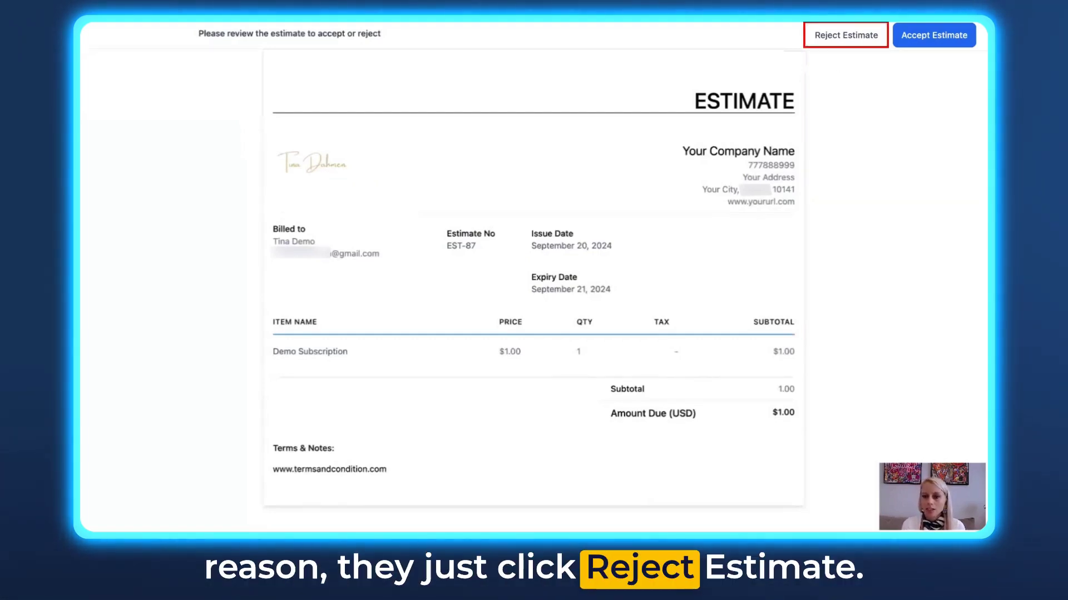
pyautogui.click(846, 35)
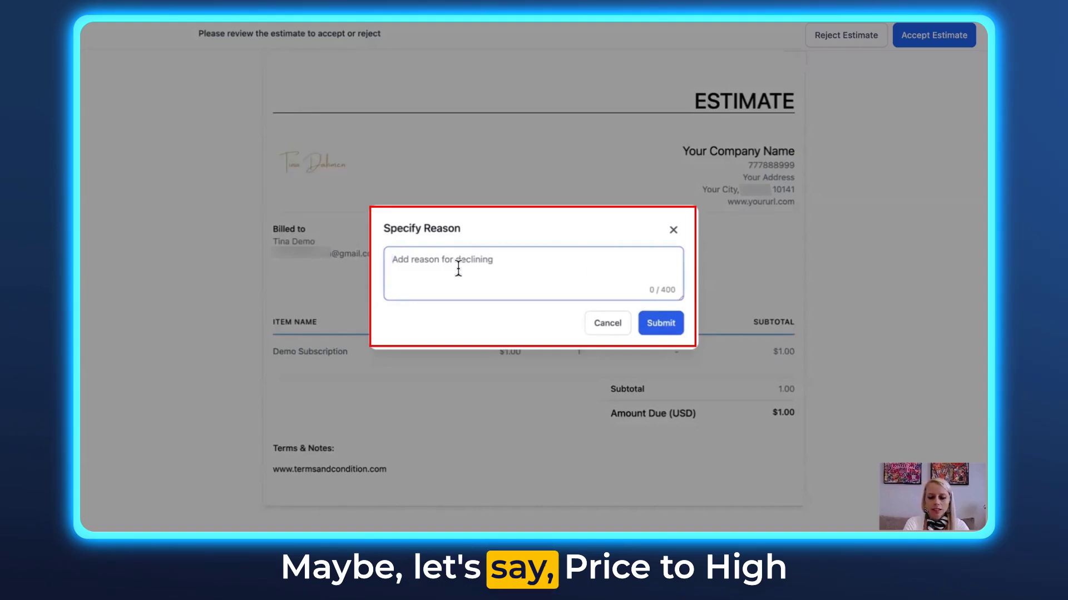
pyautogui.write('Price too high')
pyautogui.click(656, 325)
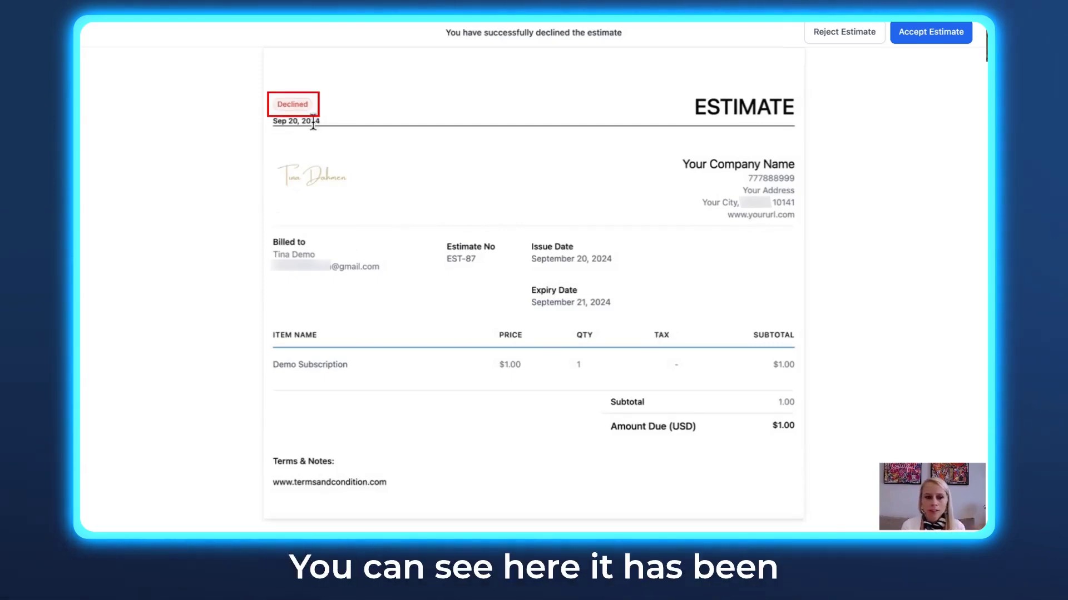
pyautogui.moveTo(279, 107); pyautogui.dragTo(299, 110)
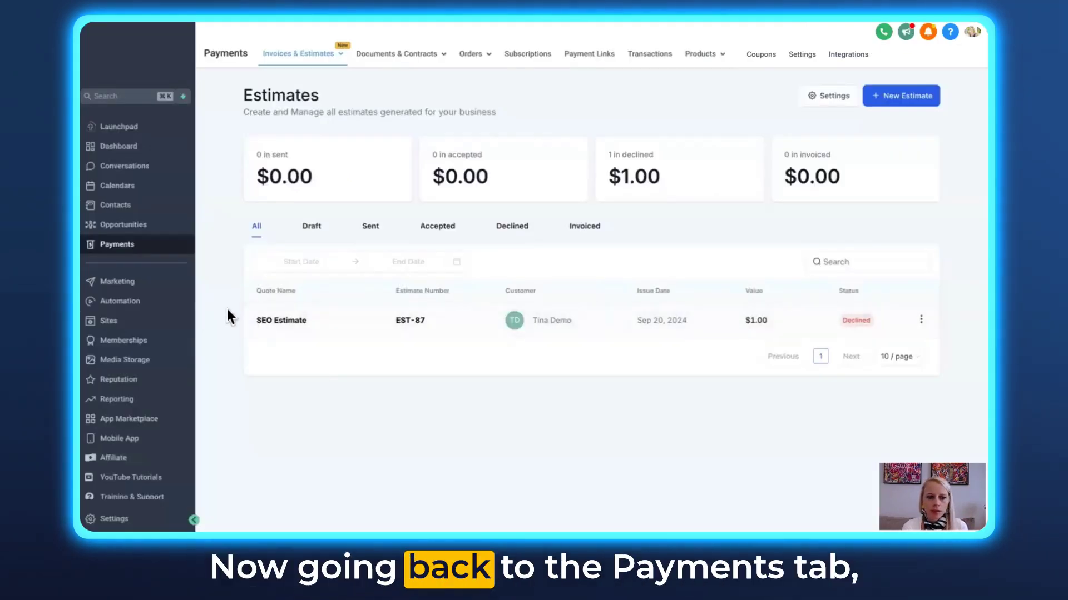
# - Go to the Invoices & Estimates Estimates list and check its date-range filter
pyautogui.click(345, 54)
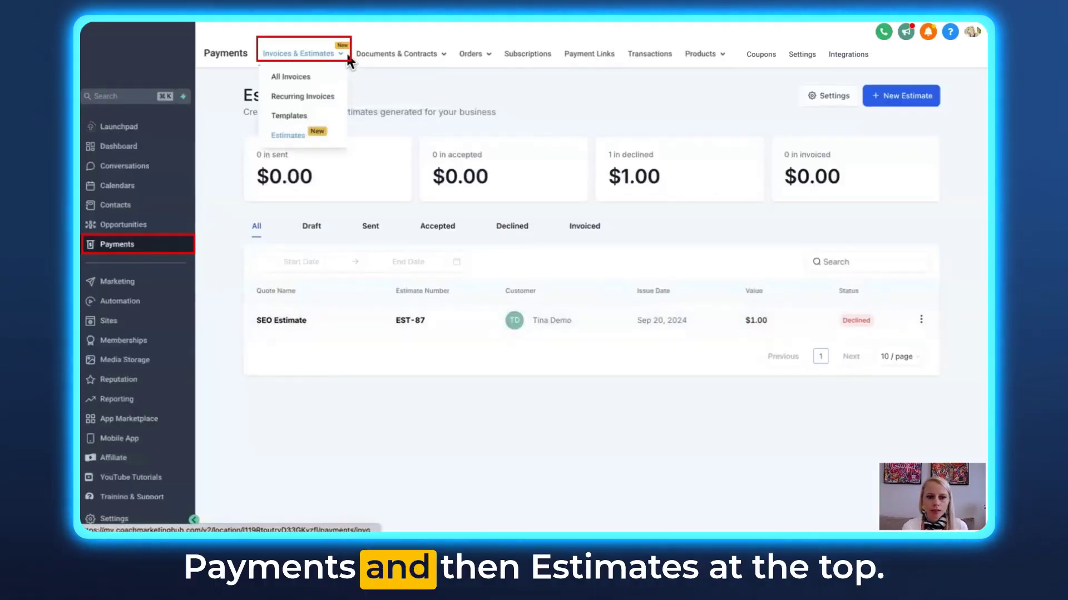
pyautogui.click(293, 135)
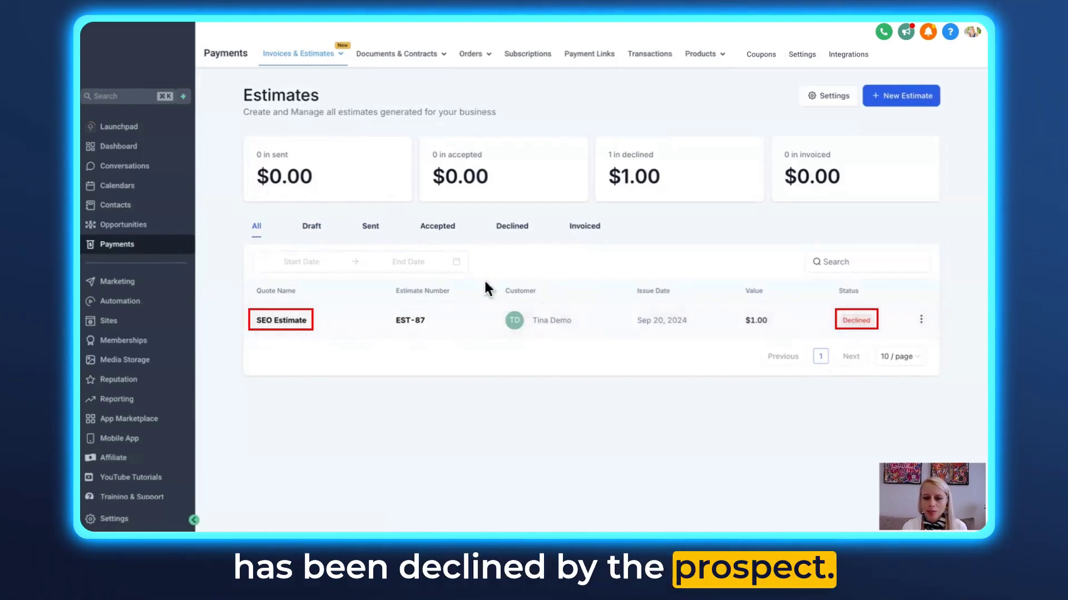
pyautogui.click(328, 263)
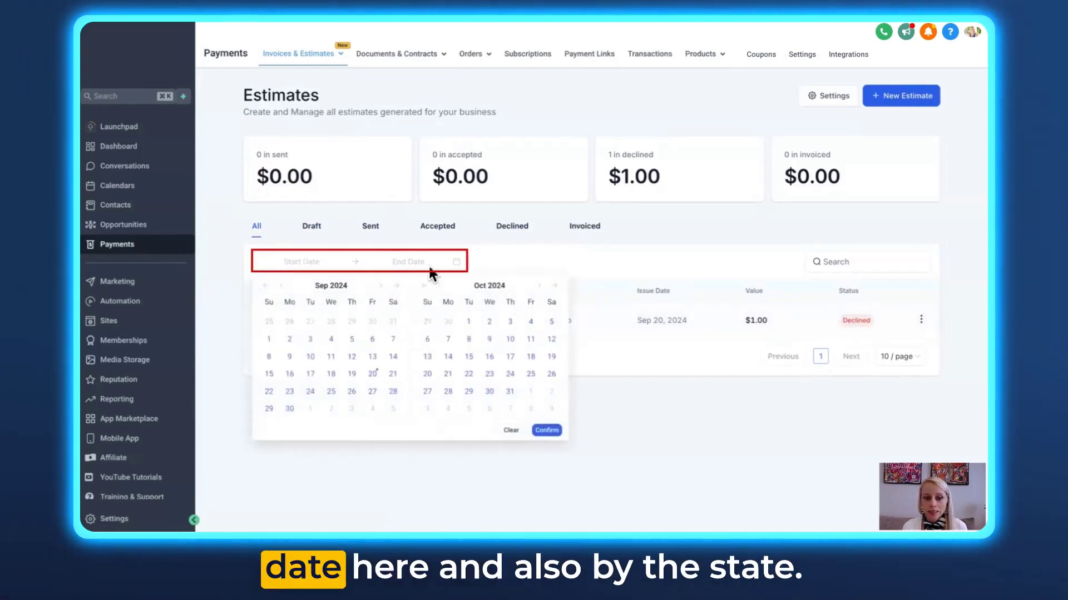
# - Filter to Declined estimates and review SEO Estimate's 'Price too high' note
pyautogui.click(512, 227)
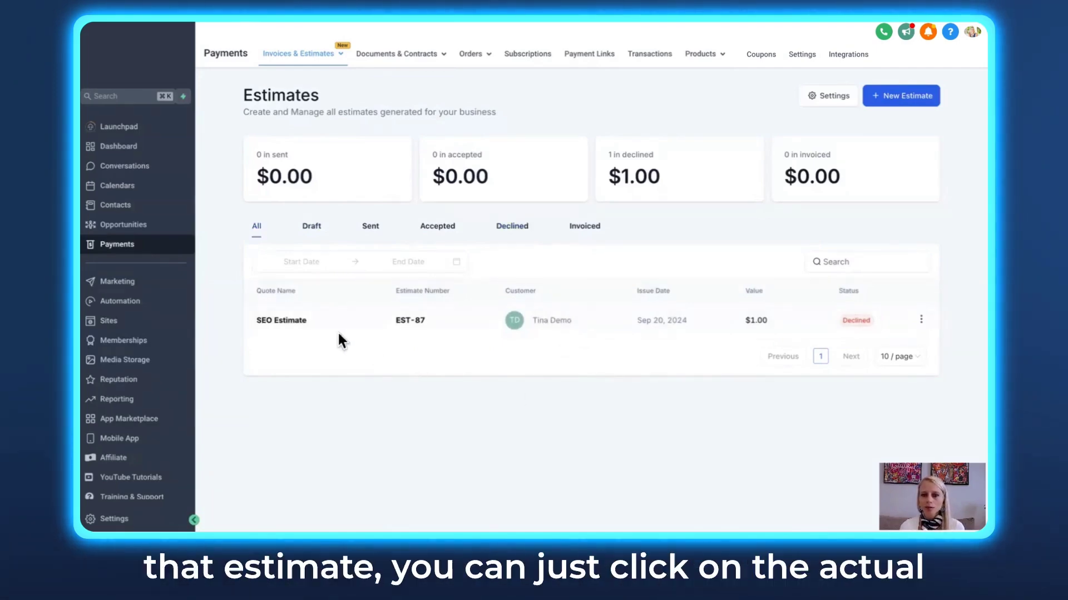
pyautogui.click(292, 322)
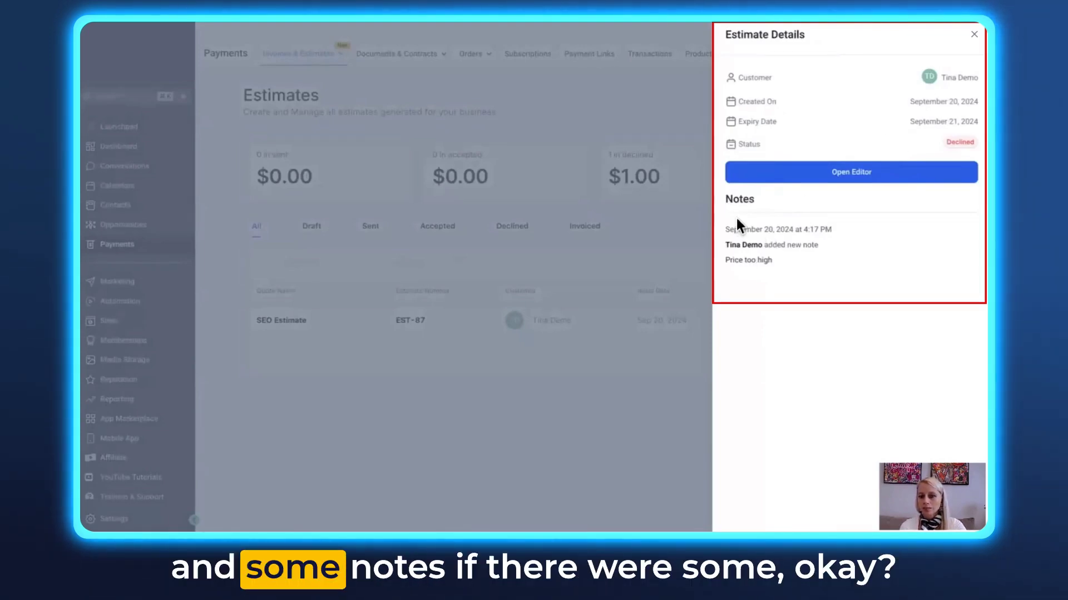
pyautogui.click(576, 400)
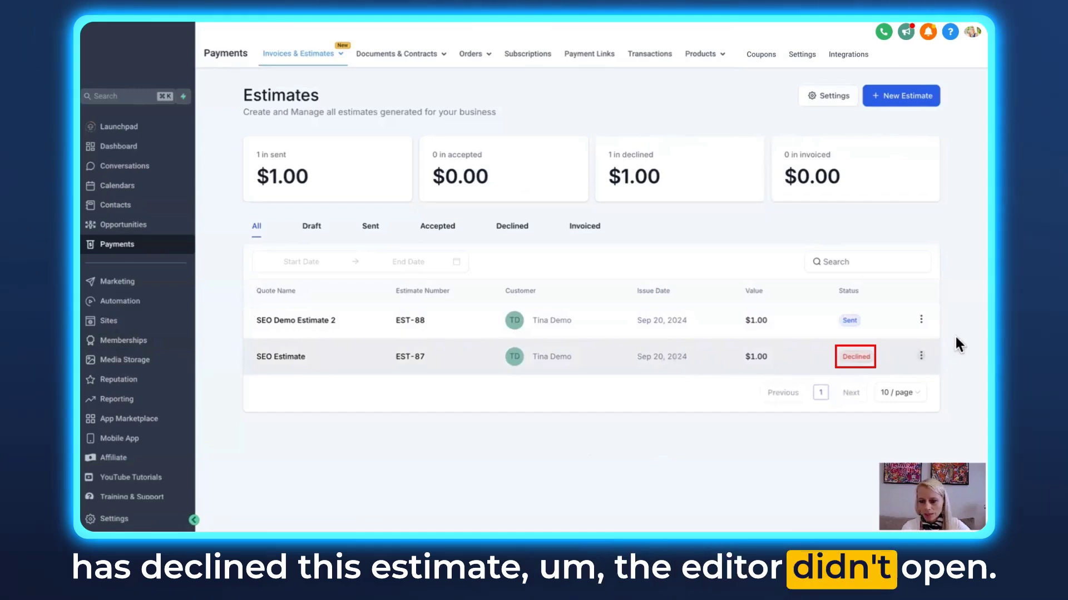
# - Open SEO Demo Estimate 2 in the editor and reveal its mark-as-accepted and delete actions
pyautogui.click(921, 322)
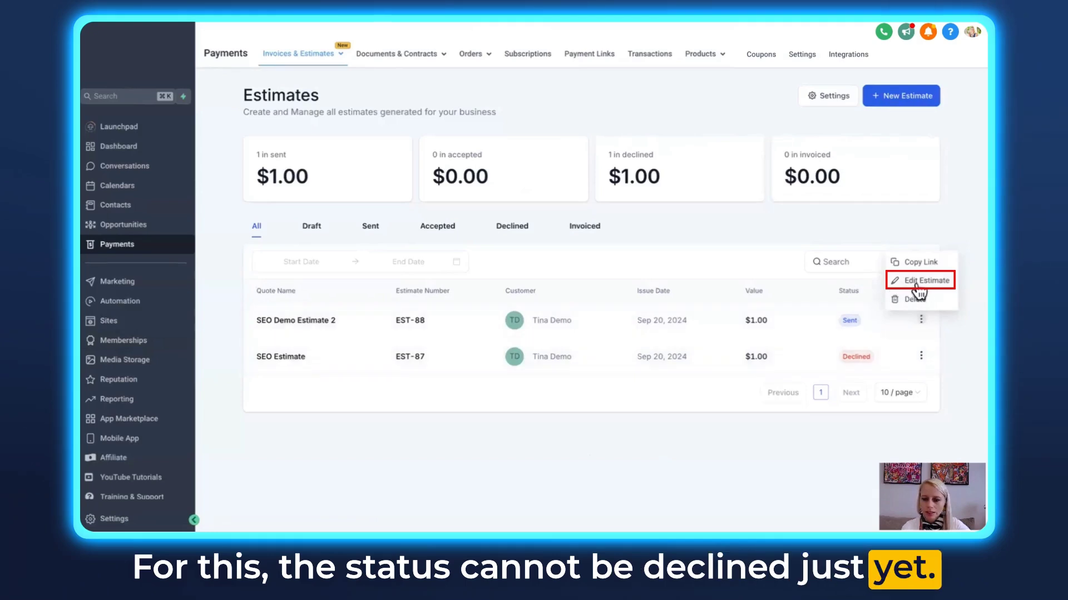
pyautogui.click(918, 281)
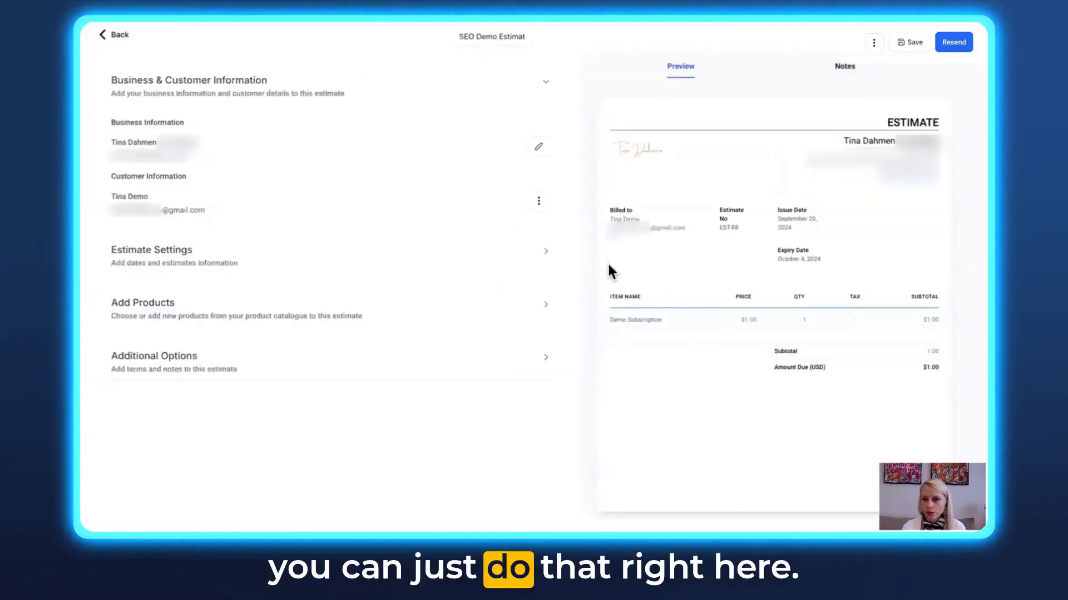
pyautogui.click(874, 43)
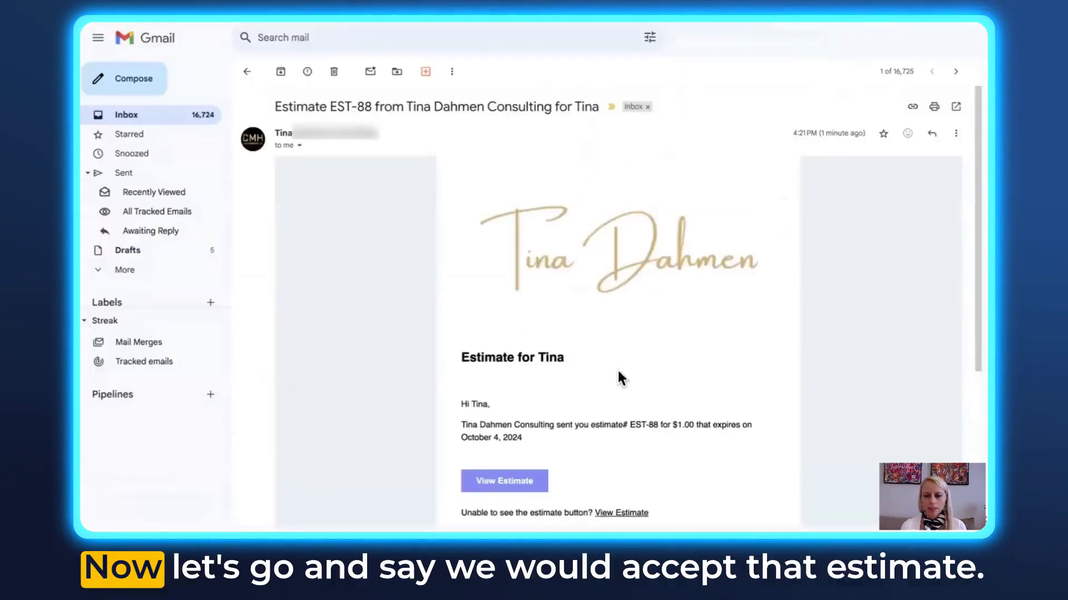
pyautogui.scroll(-2, 619, 370)
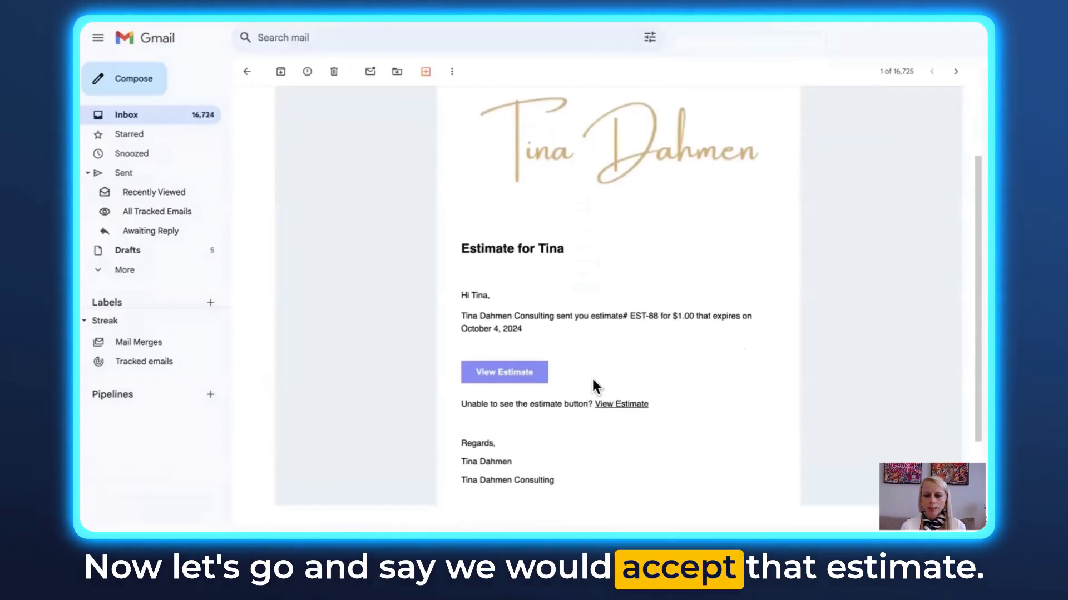
# - Accept EST-88 from its email so SEO Demo Estimate 2 shows Accepted, $1.00
pyautogui.scroll(-1, 592, 384)
pyautogui.click(498, 357)
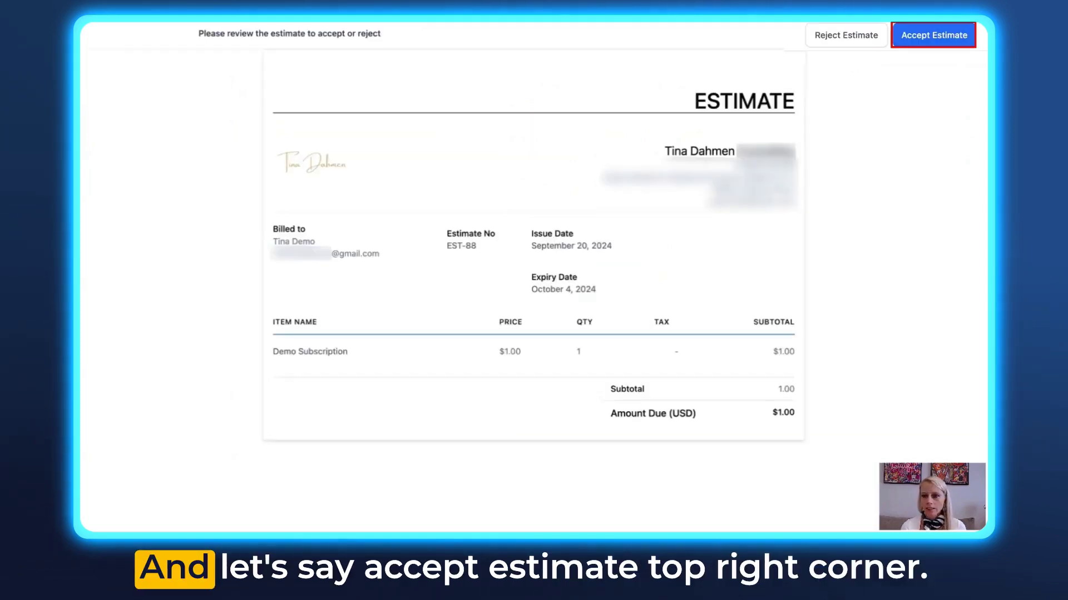
pyautogui.click(933, 34)
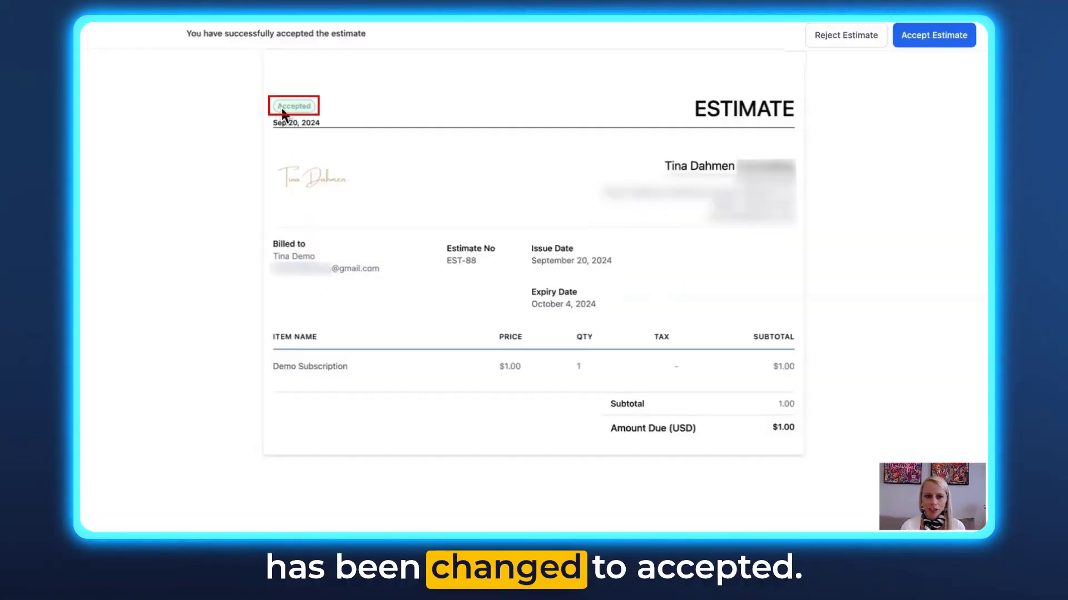
pyautogui.moveTo(288, 109); pyautogui.dragTo(306, 112)
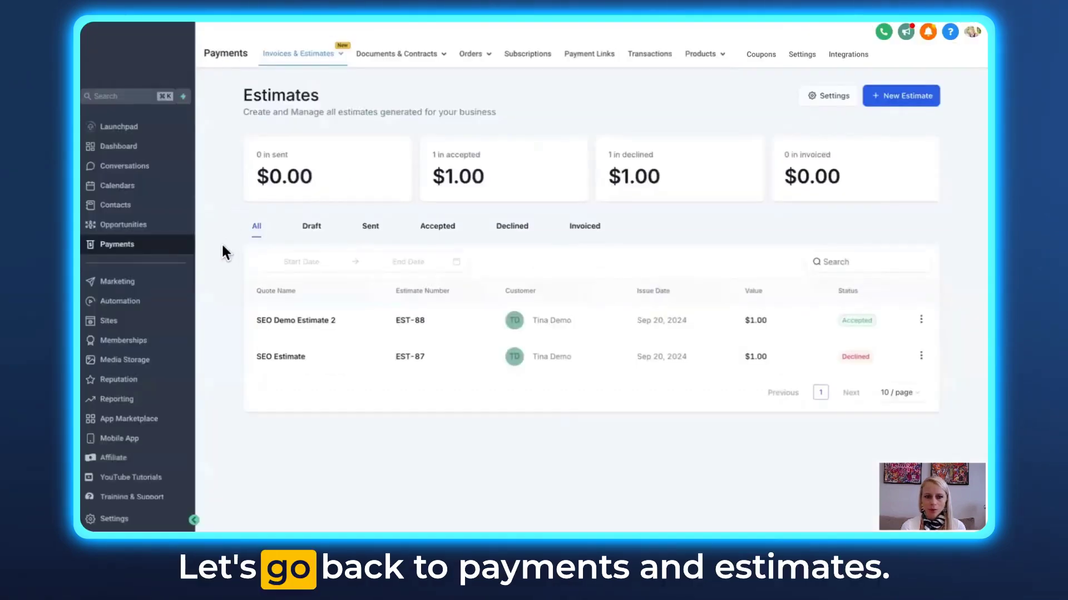